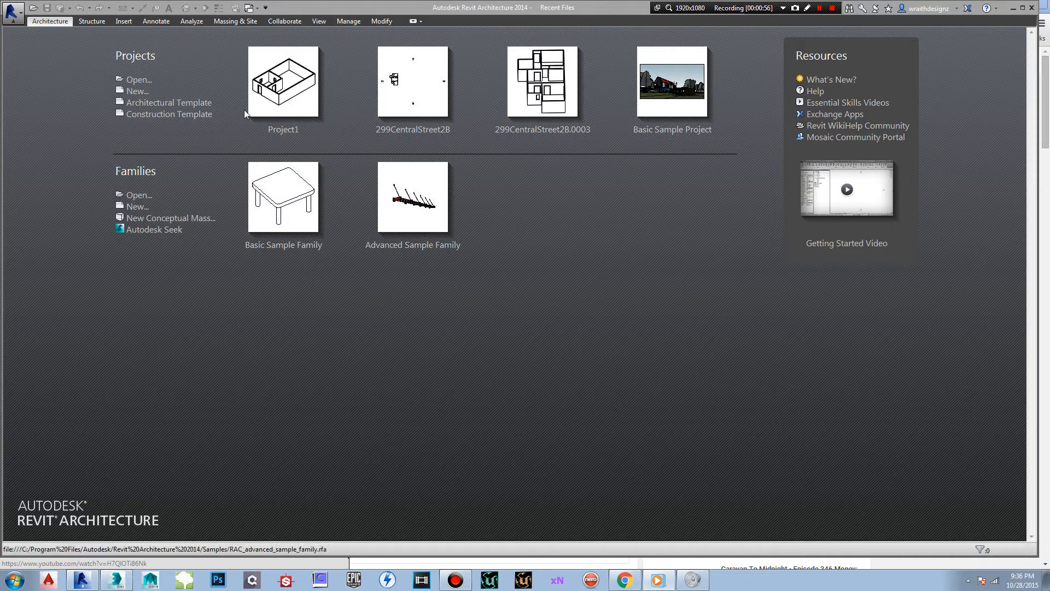
- Create a new project based on the Architectural Template
{"action": "left_click", "coordinate": [21, 18]}
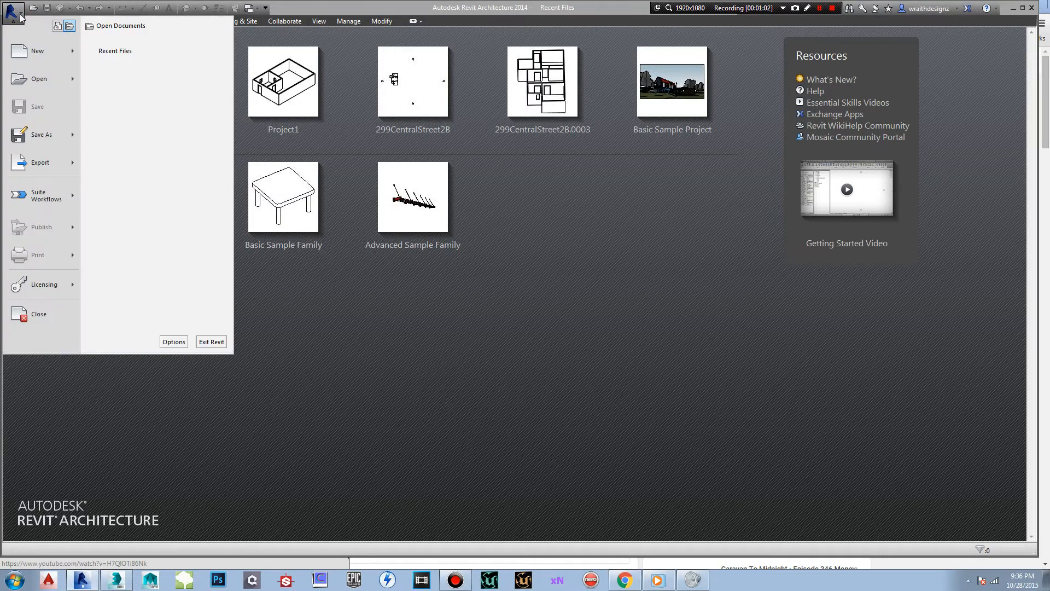
{"action": "left_click", "coordinate": [31, 50]}
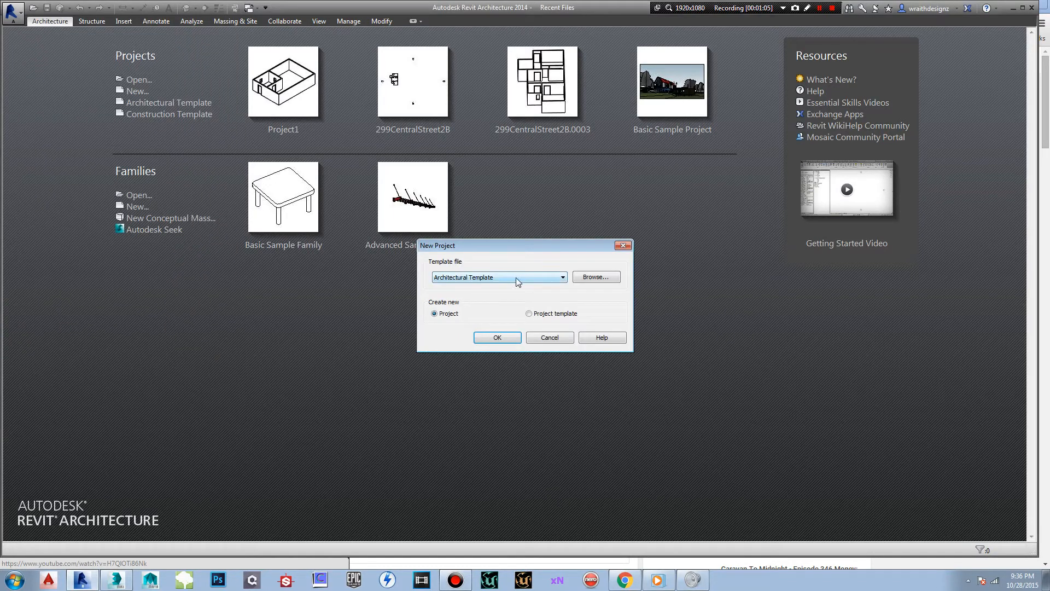
{"action": "left_click", "coordinate": [563, 277]}
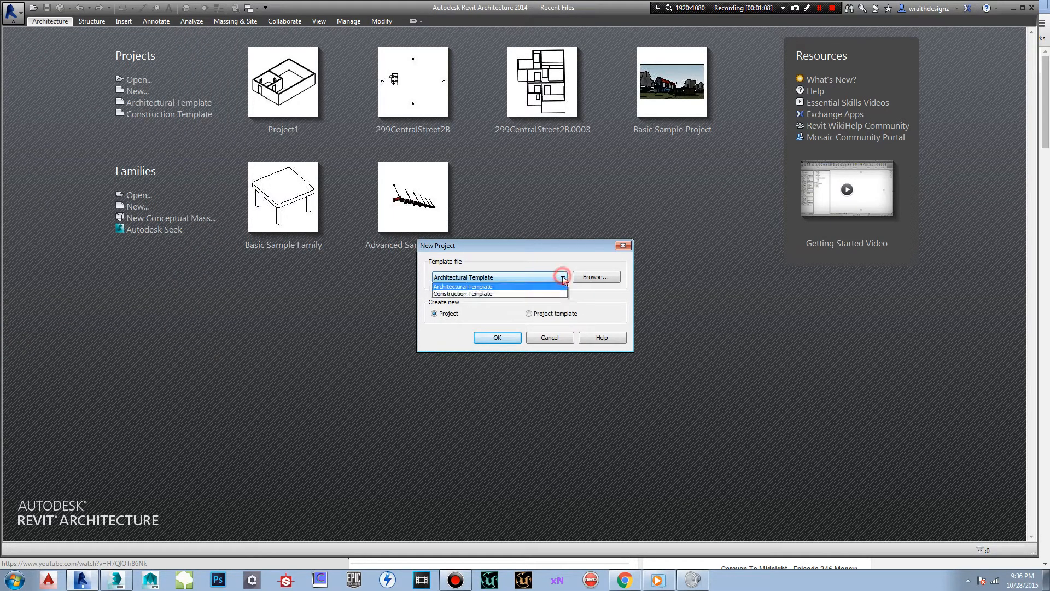
{"action": "left_click", "coordinate": [541, 295]}
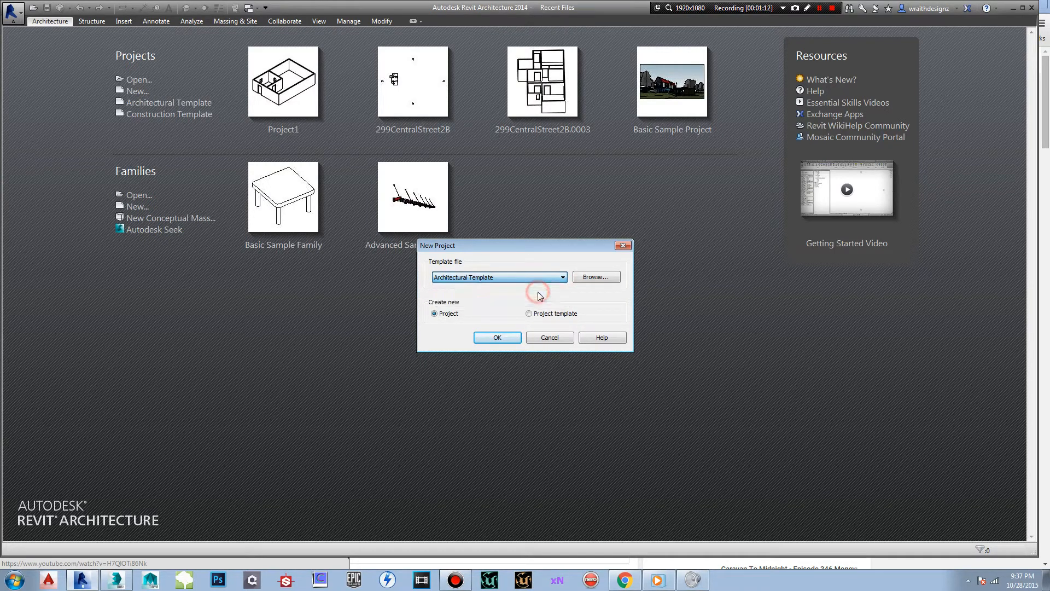
{"action": "left_click", "coordinate": [499, 337]}
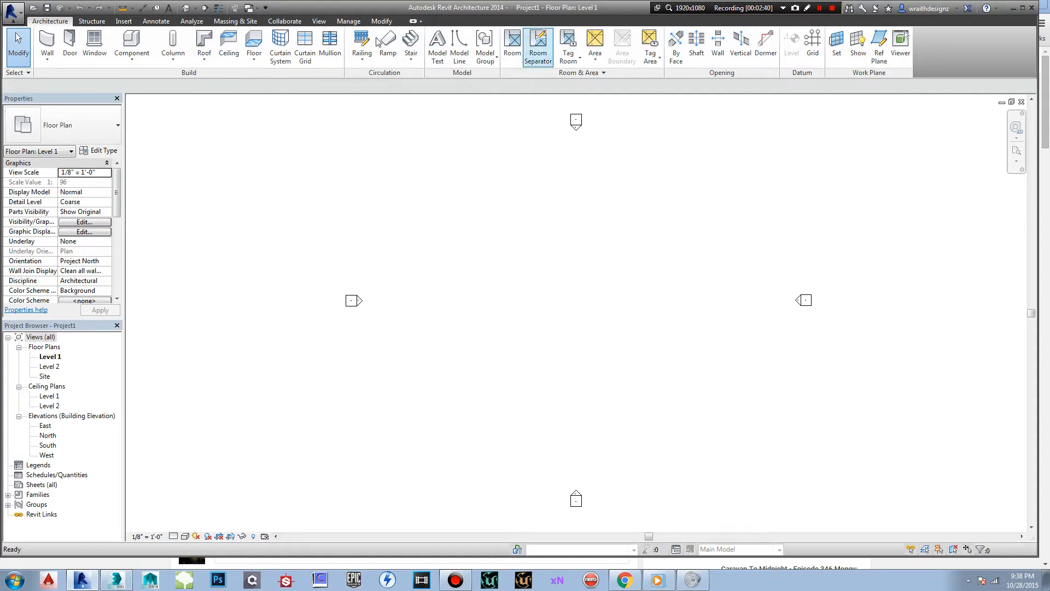
- Start the Wall tool with the Generic - 8" basic wall and set the unconnected height to 9' 0"
{"action": "left_click", "coordinate": [47, 41]}
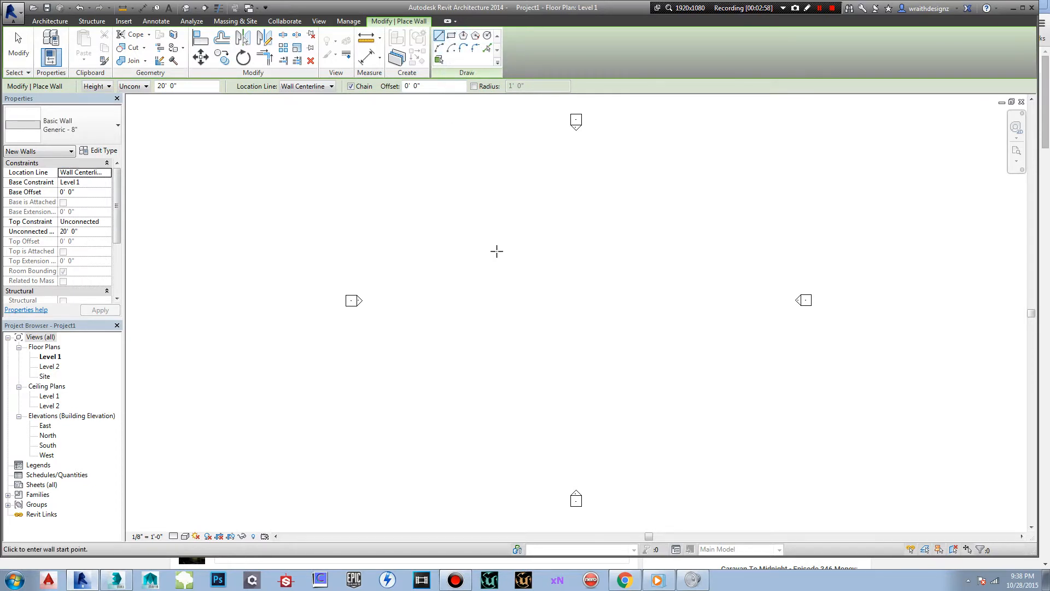
{"action": "middle_click_drag", "start_coordinate": [528, 289], "coordinate": [528, 289]}
{"action": "scroll", "coordinate": [520, 281], "scroll_direction": "up", "scroll_amount": 2}
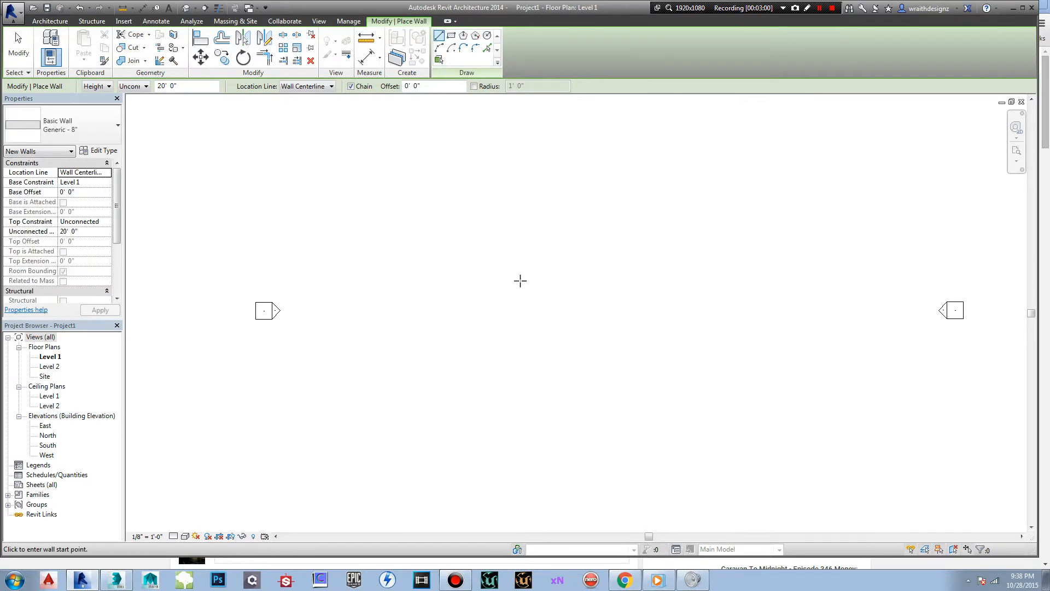
{"action": "scroll", "coordinate": [520, 280], "scroll_direction": "up", "scroll_amount": 3}
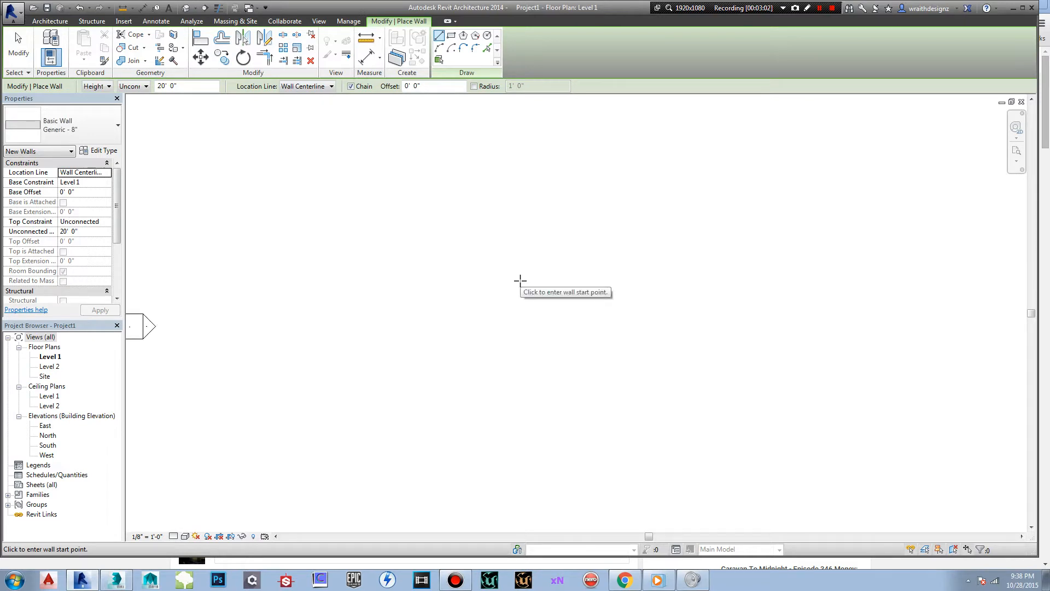
{"action": "scroll", "coordinate": [520, 281], "scroll_direction": "down", "scroll_amount": 1}
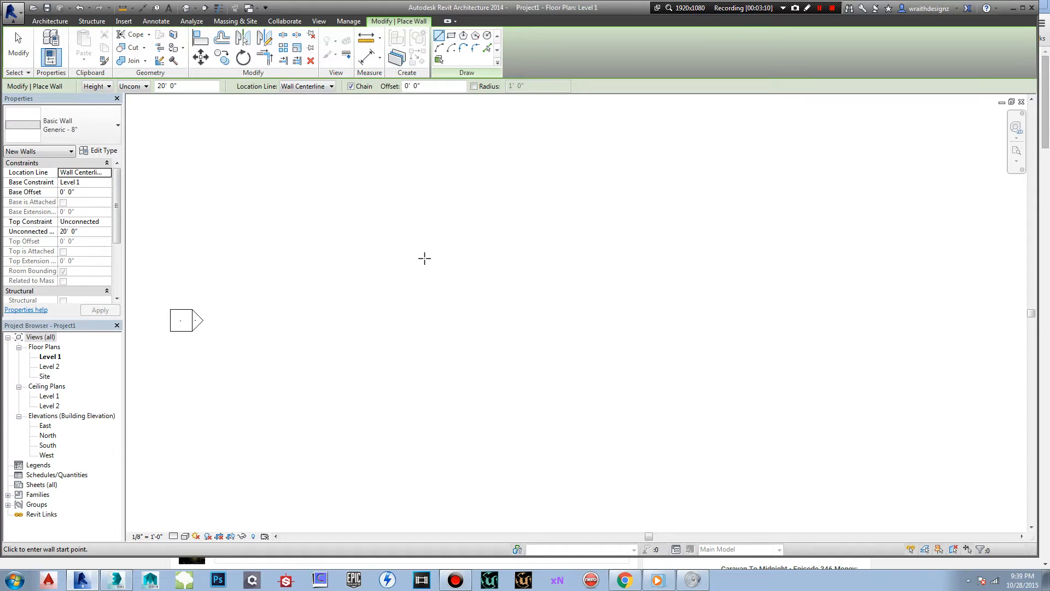
{"action": "left_click", "coordinate": [79, 232]}
{"action": "left_click_drag", "start_coordinate": [79, 232], "coordinate": [67, 232]}
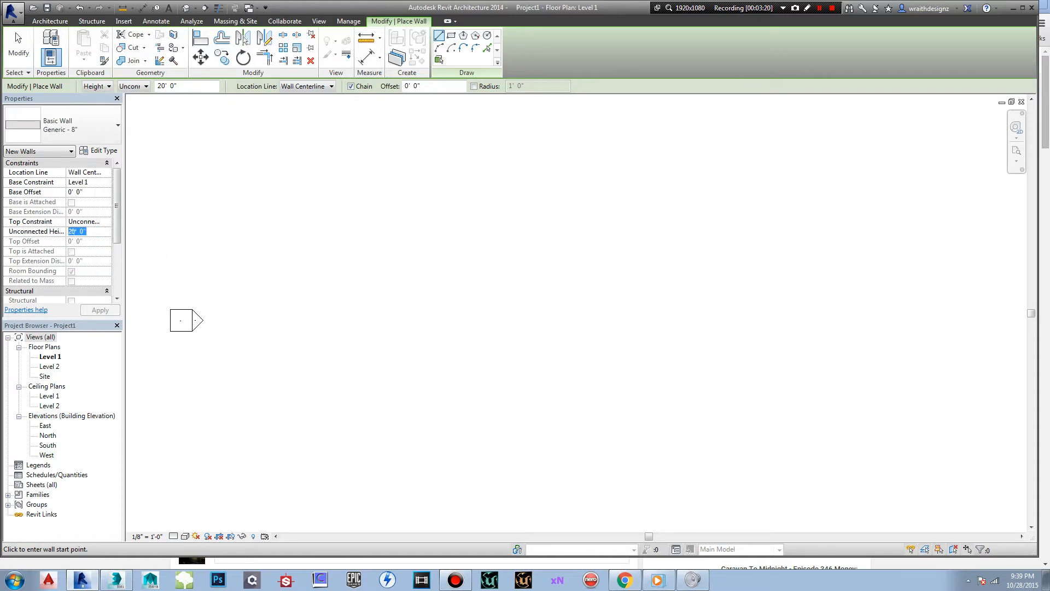
{"action": "left_click", "coordinate": [75, 232]}
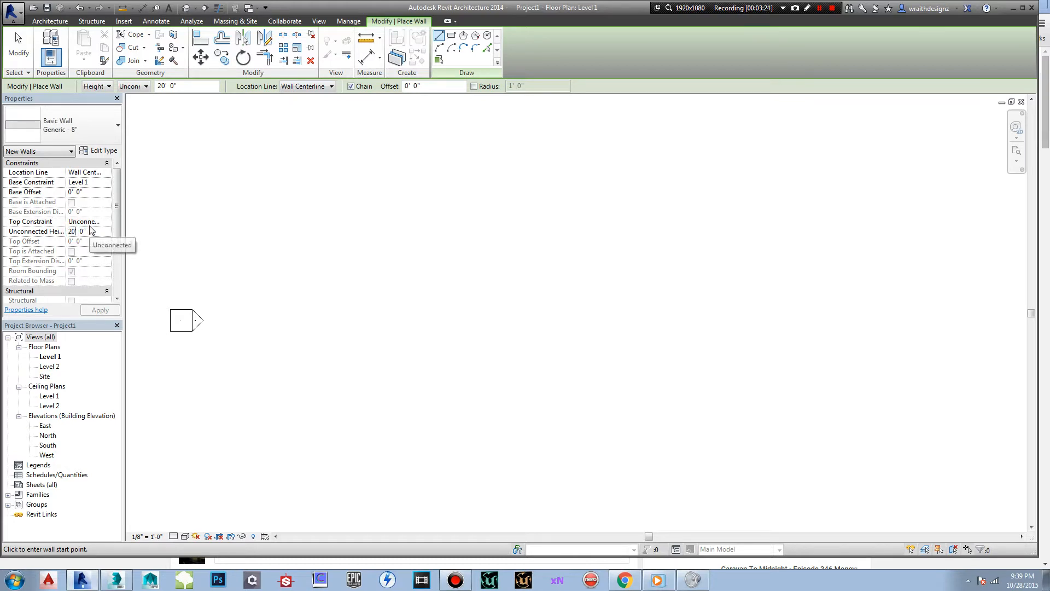
{"action": "key", "text": "BackSpace"}
{"action": "key", "text": "BackSpace"}
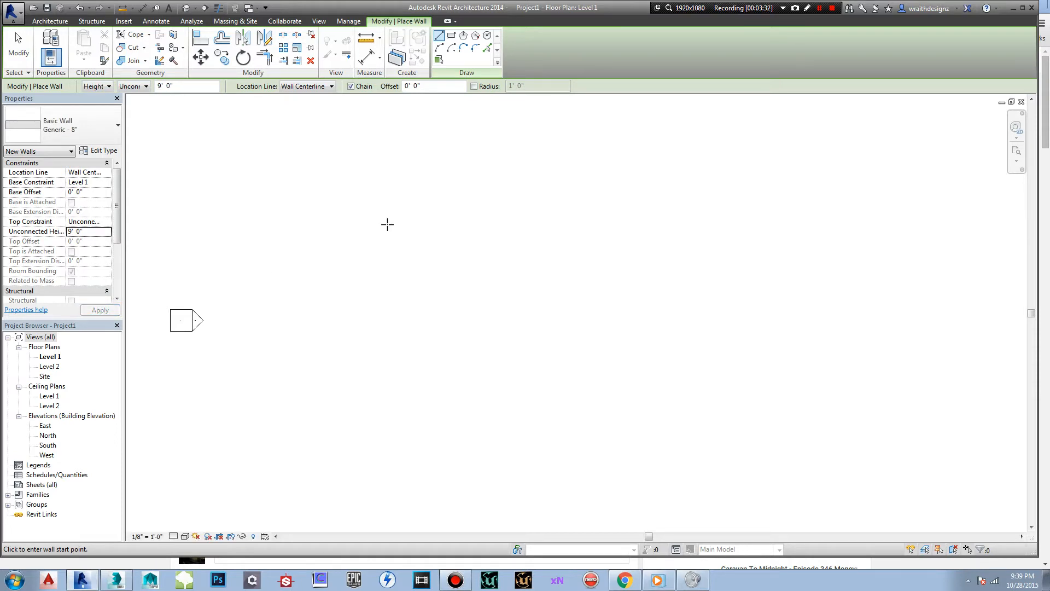
- Draw a closed rectangle of exterior walls on Level 1, 15' 0" wide and 12' 0" deep
{"action": "left_click", "coordinate": [336, 221]}
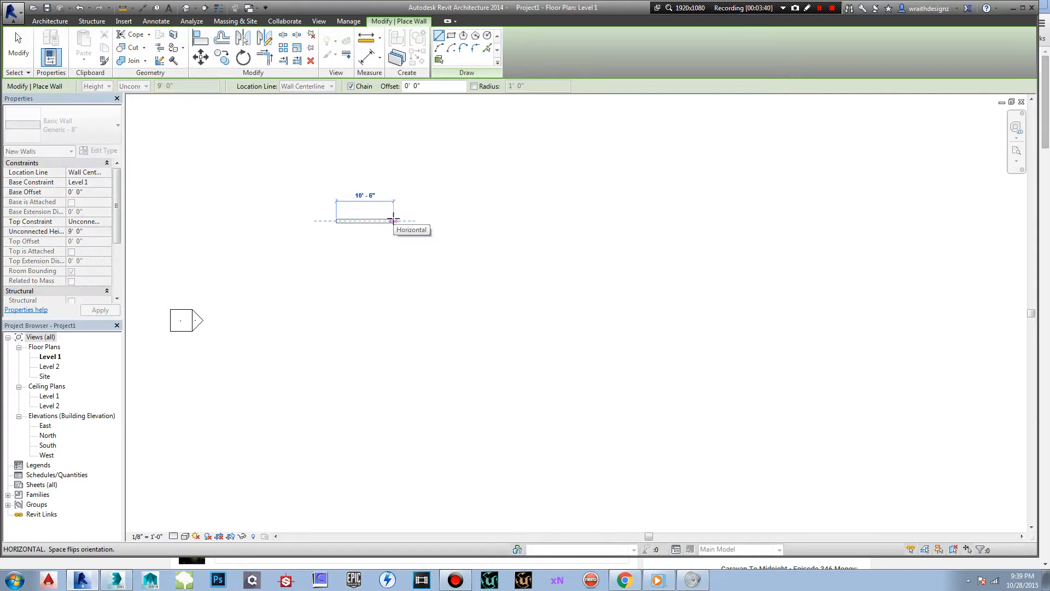
{"action": "scroll", "coordinate": [389, 220], "scroll_direction": "up", "scroll_amount": 1}
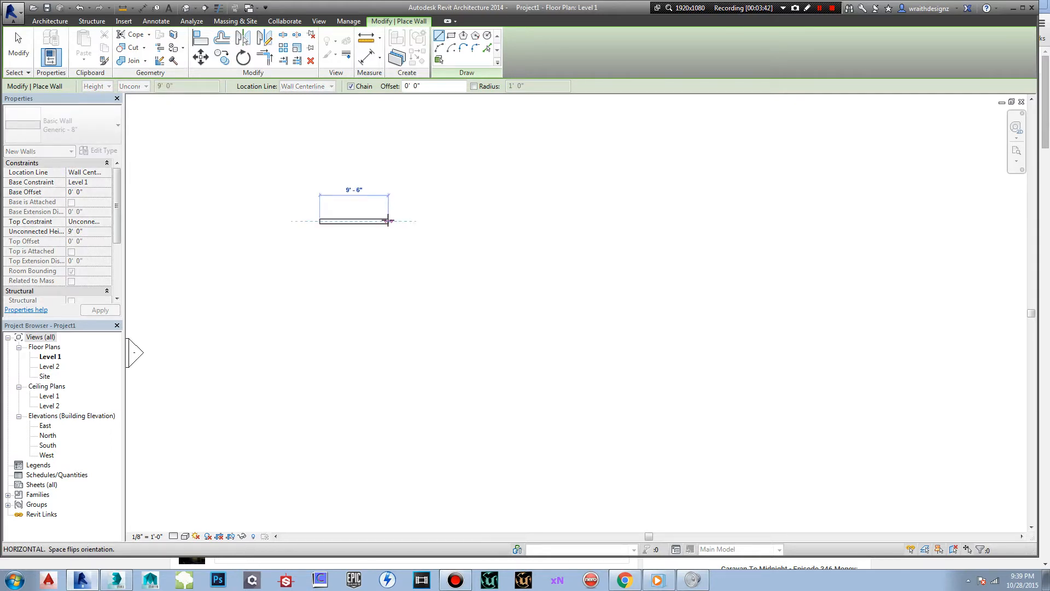
{"action": "scroll", "coordinate": [388, 221], "scroll_direction": "up", "scroll_amount": 2}
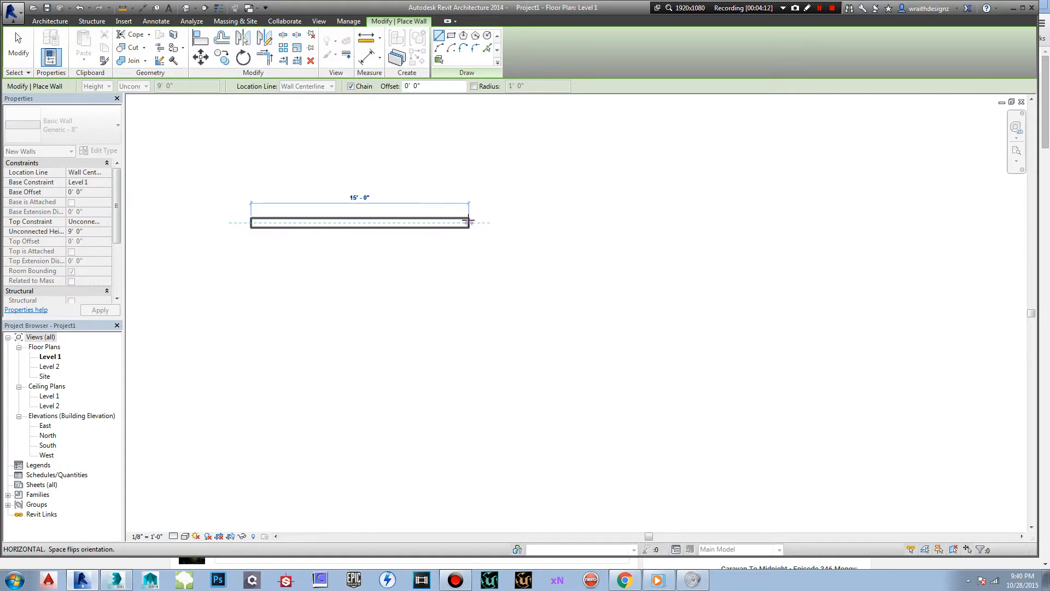
{"action": "left_click", "coordinate": [469, 221]}
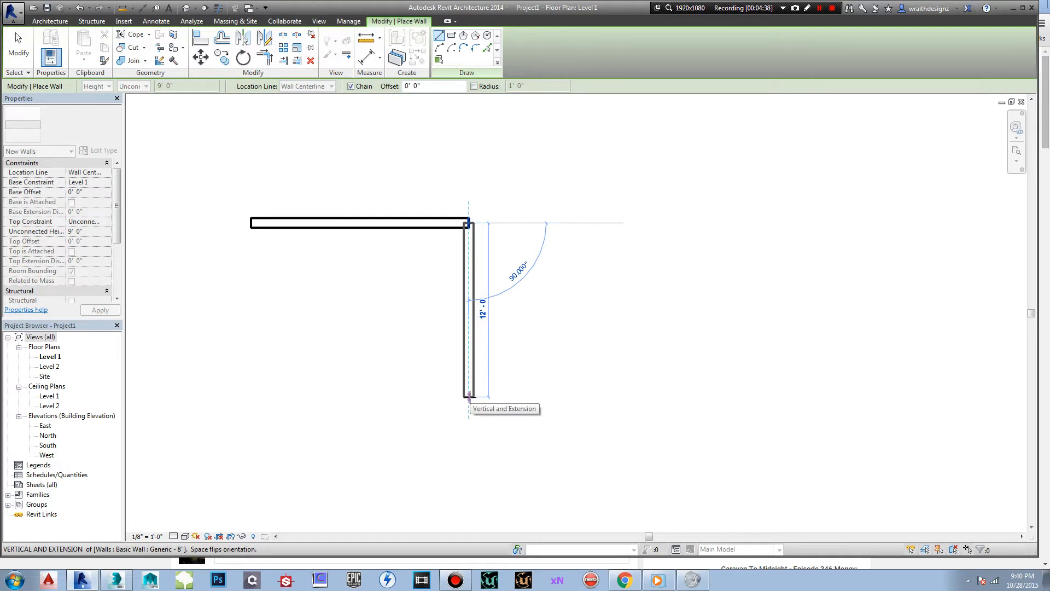
{"action": "left_click", "coordinate": [469, 398]}
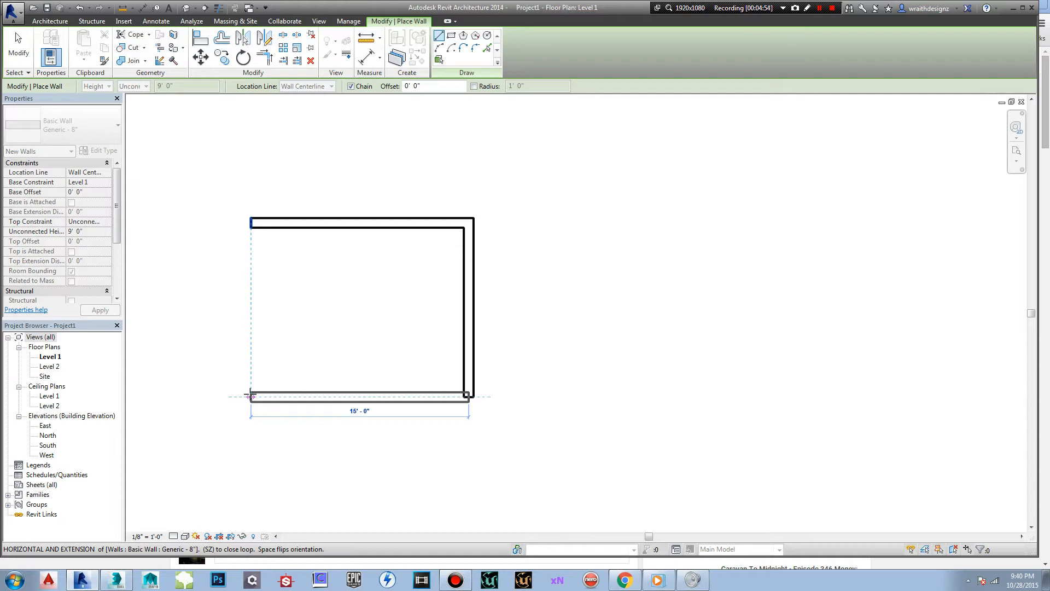
{"action": "left_click", "coordinate": [250, 395]}
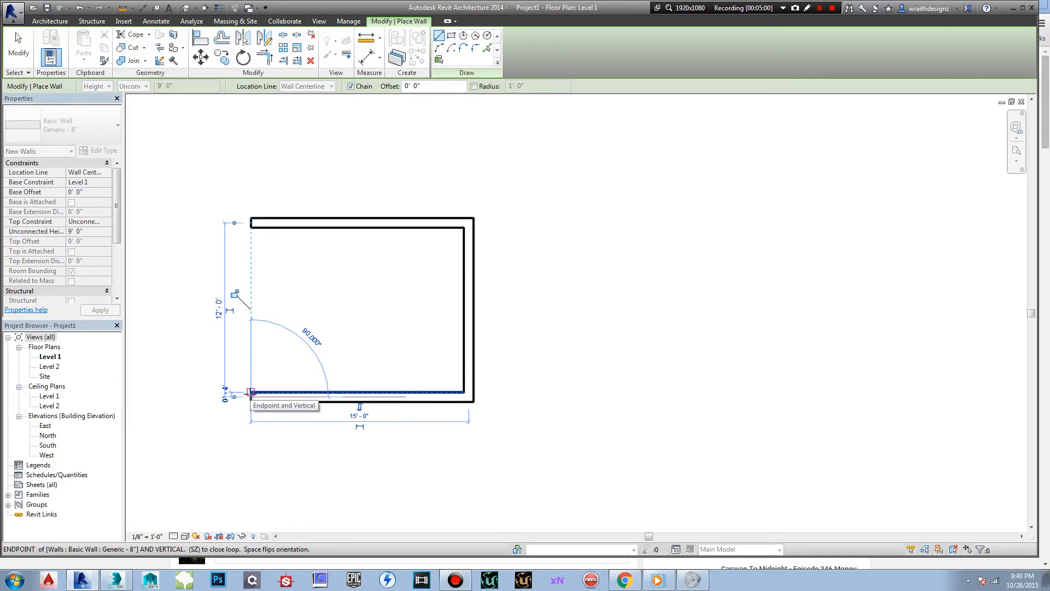
{"action": "left_click", "coordinate": [469, 221]}
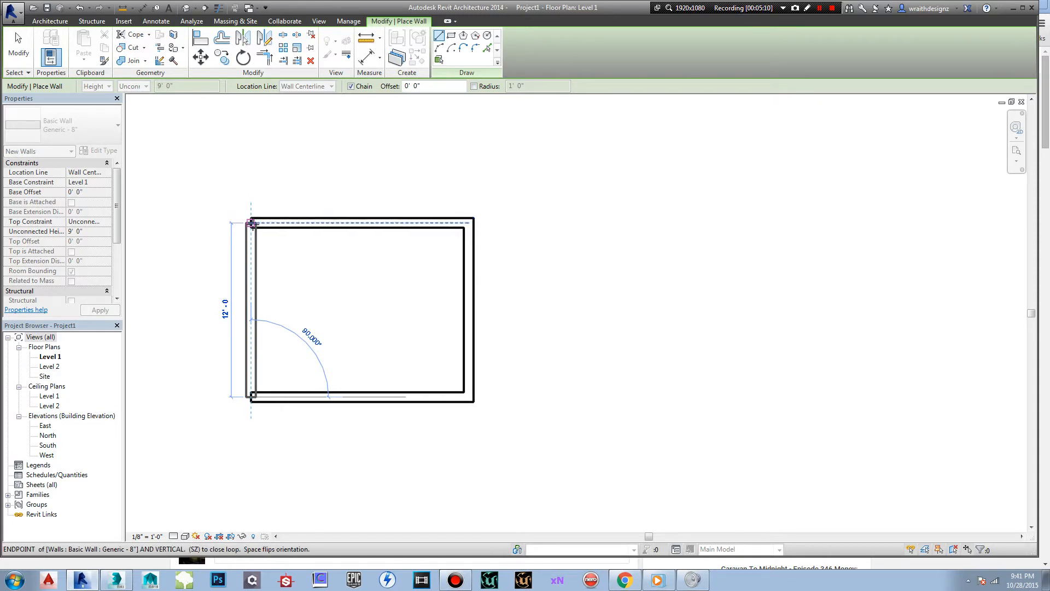
{"action": "left_click", "coordinate": [251, 224]}
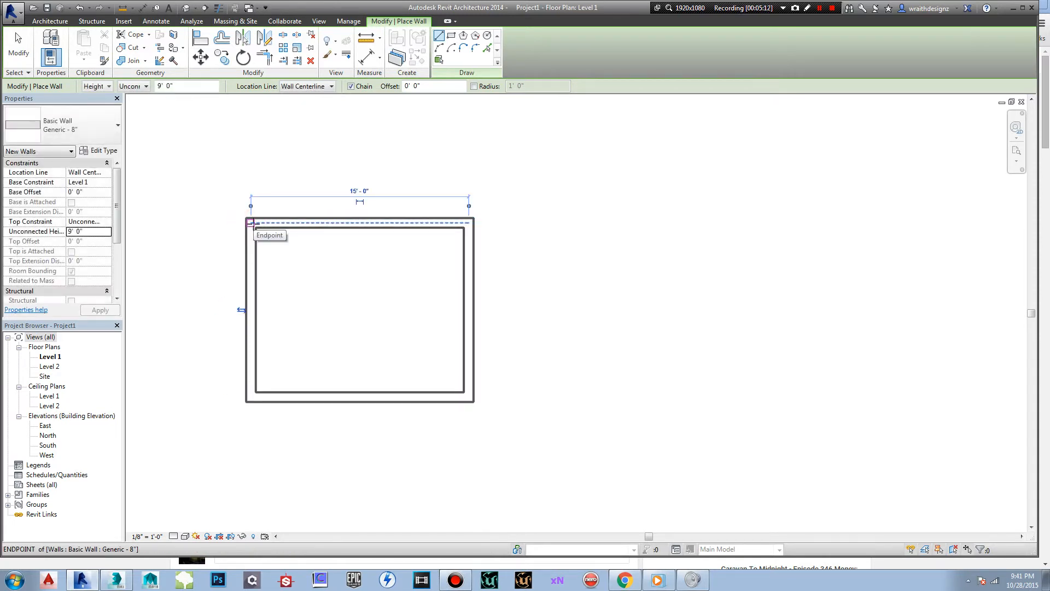
{"action": "key", "text": "Escape"}
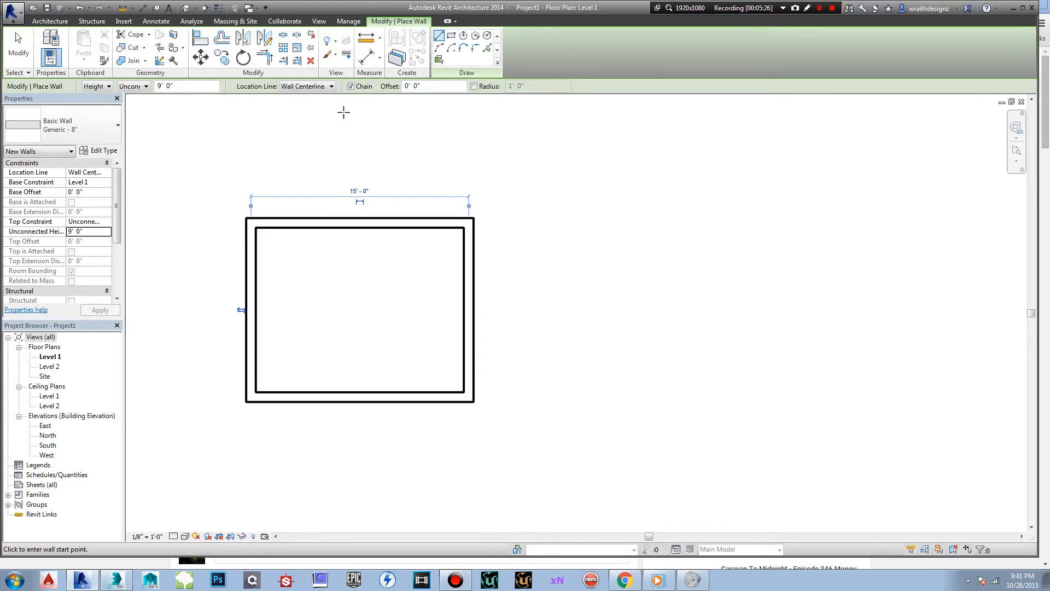
- Add a vertical partition wall from the midpoint of the upper exterior wall to the midpoint of the lower one
{"action": "left_click", "coordinate": [50, 22]}
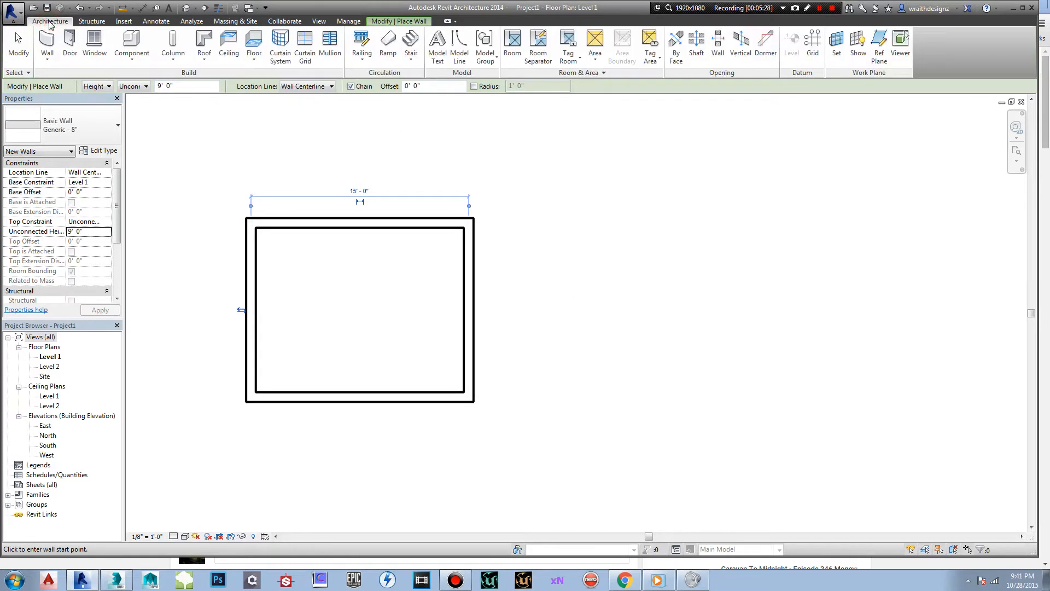
{"action": "left_click", "coordinate": [50, 43]}
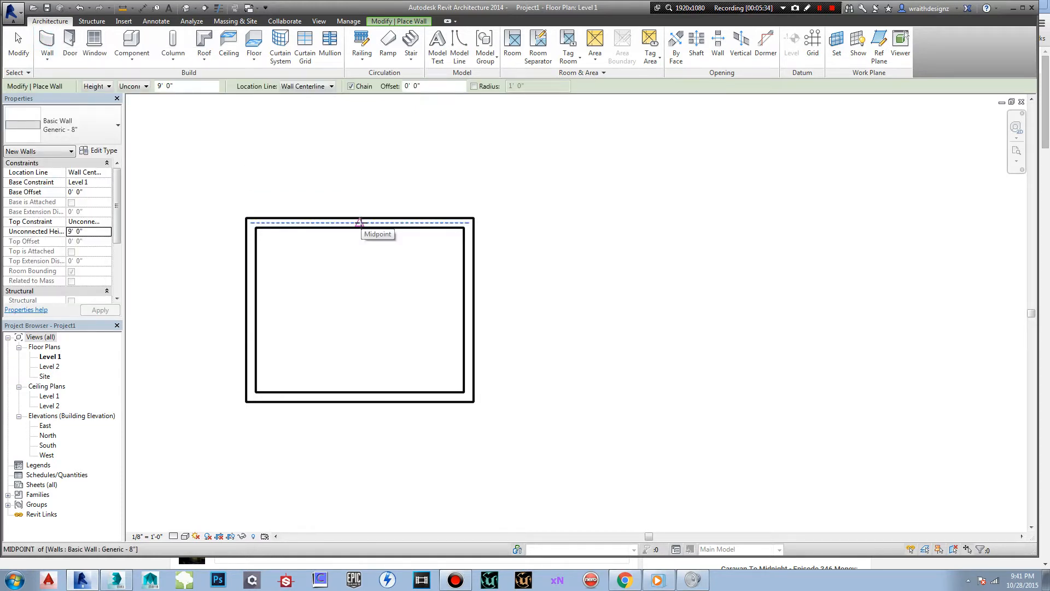
{"action": "left_click", "coordinate": [359, 222]}
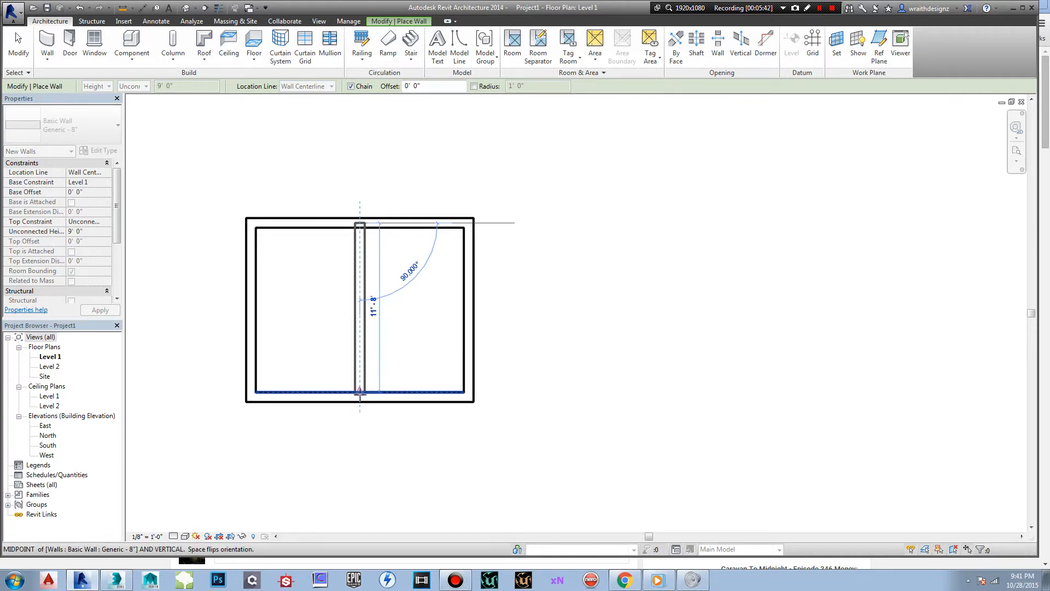
{"action": "left_click", "coordinate": [360, 399]}
{"action": "key", "text": "Escape"}
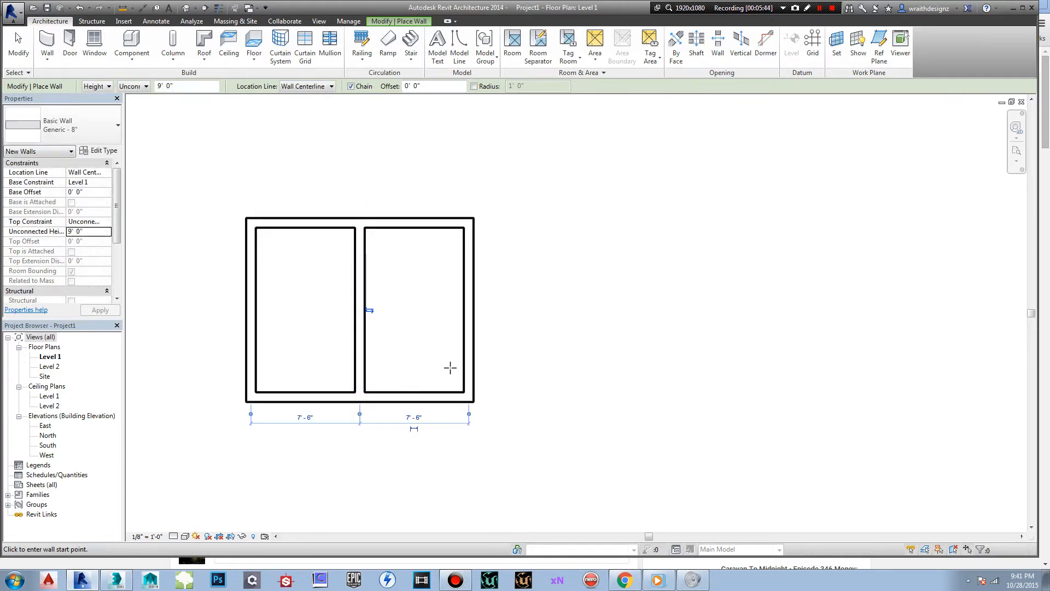
- Add a 7' 6" horizontal partition wall from the vertical partition's midpoint to the midpoint of the right exterior wall
{"action": "left_click", "coordinate": [47, 41]}
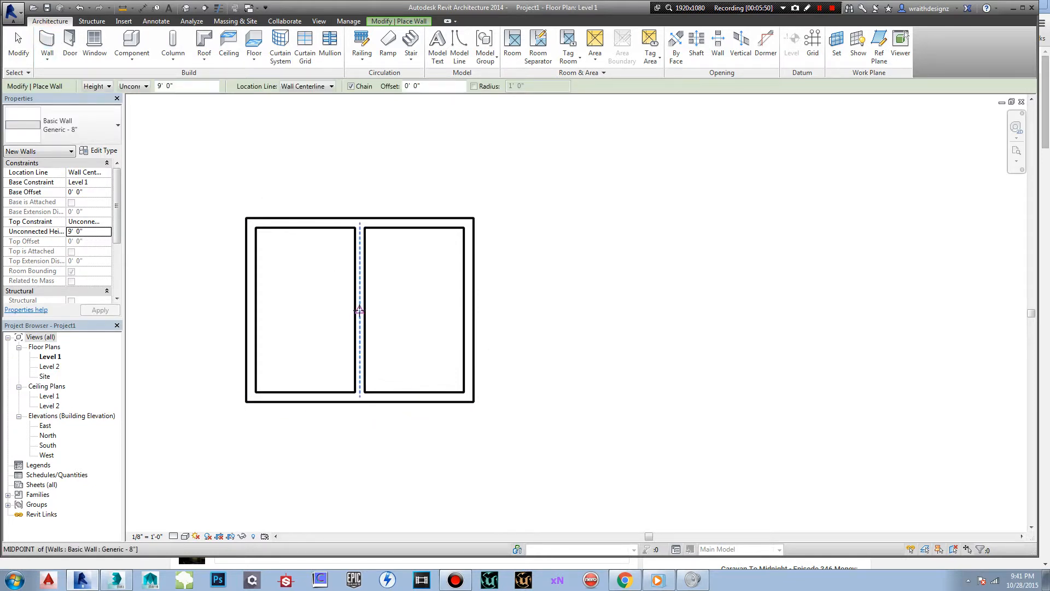
{"action": "left_click", "coordinate": [359, 310]}
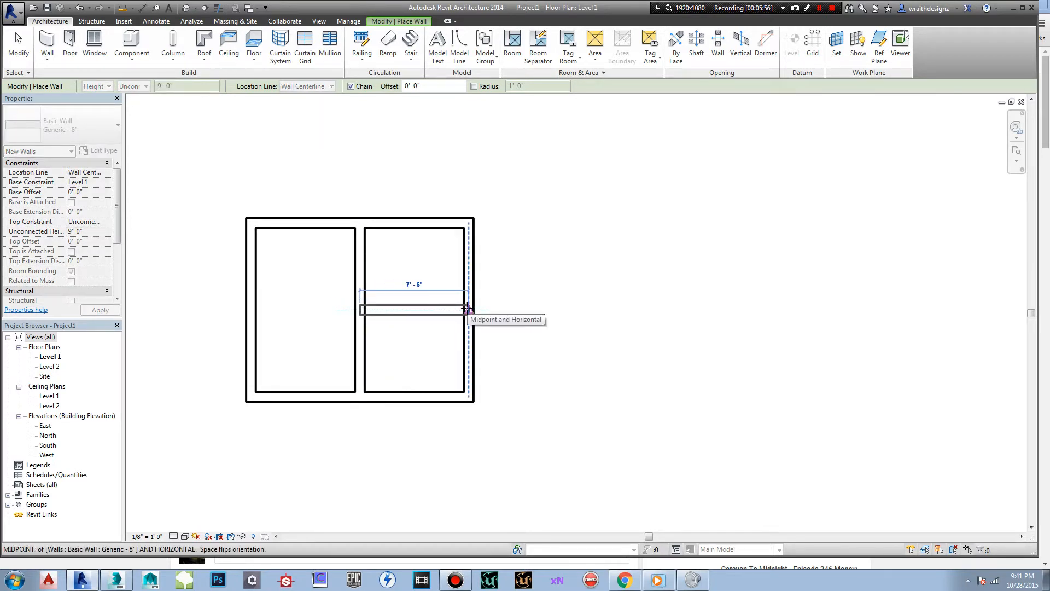
{"action": "left_click", "coordinate": [468, 310]}
{"action": "key", "text": "Escape"}
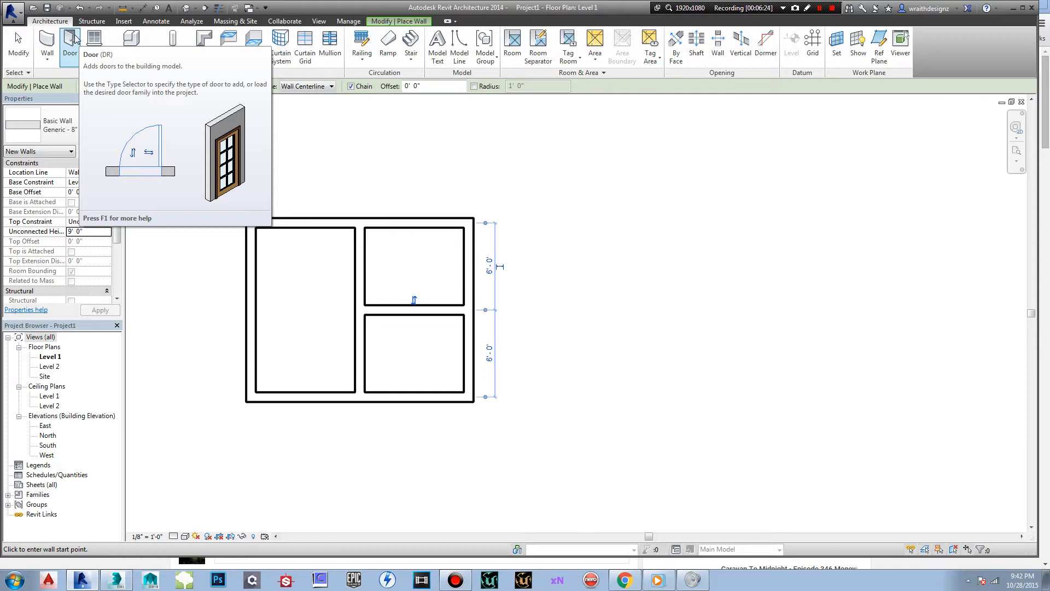
- Place Single-Flush 36" x 84" doors centred in the upper-right room's top wall, the left room's bottom wall, and the partition beside each right-hand room
{"action": "left_click", "coordinate": [71, 38]}
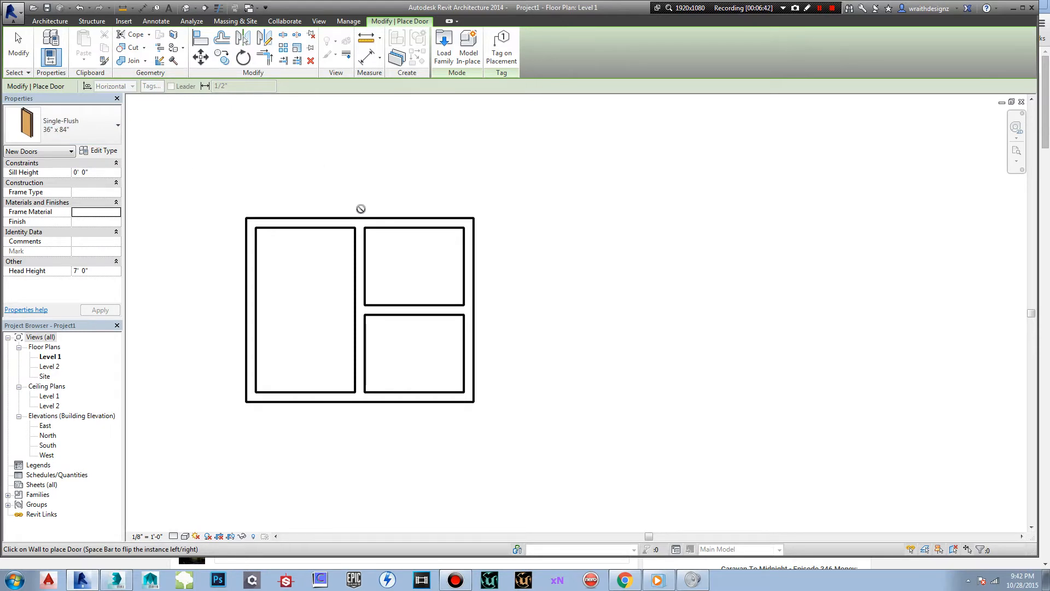
{"action": "left_click", "coordinate": [413, 224]}
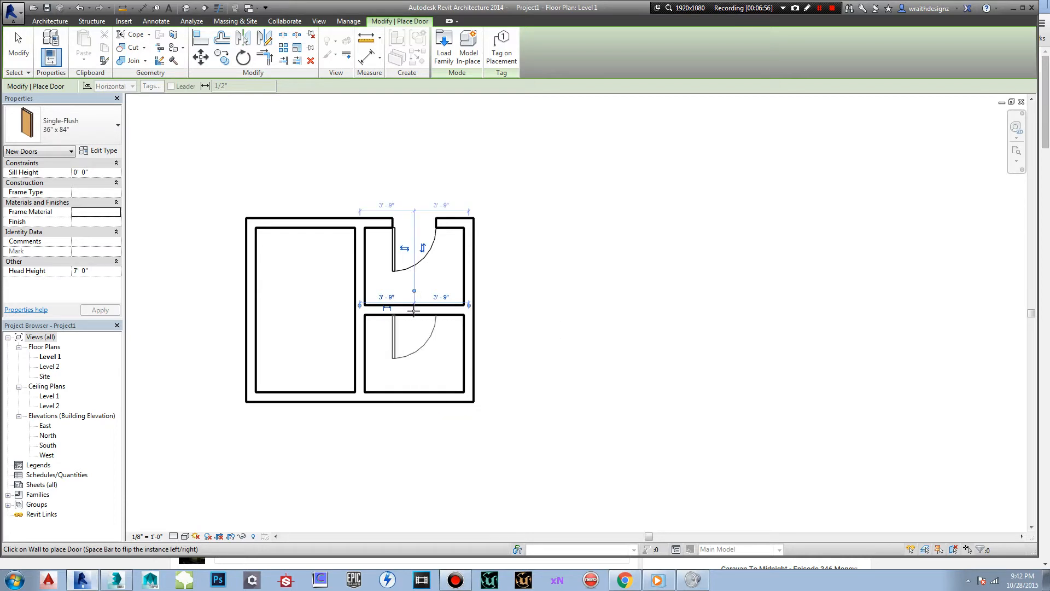
{"action": "left_click", "coordinate": [357, 265]}
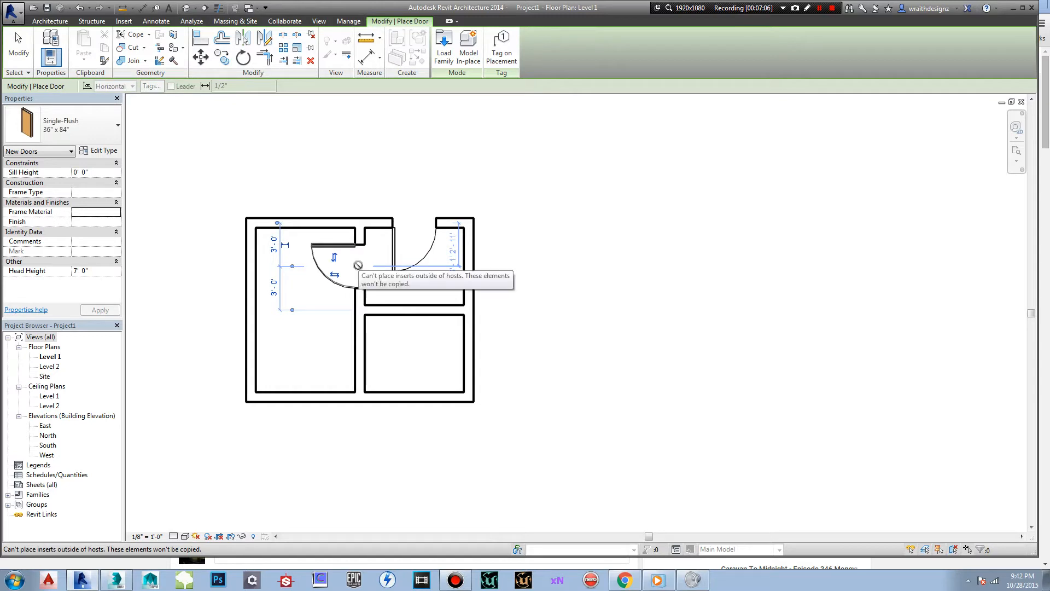
{"action": "left_click", "coordinate": [305, 396]}
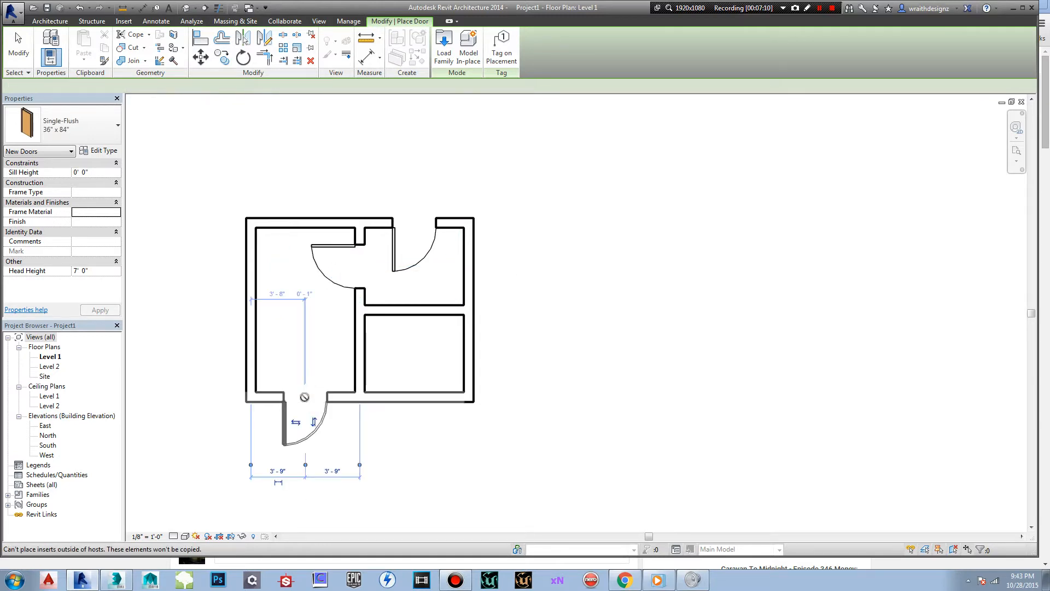
{"action": "left_click", "coordinate": [354, 351]}
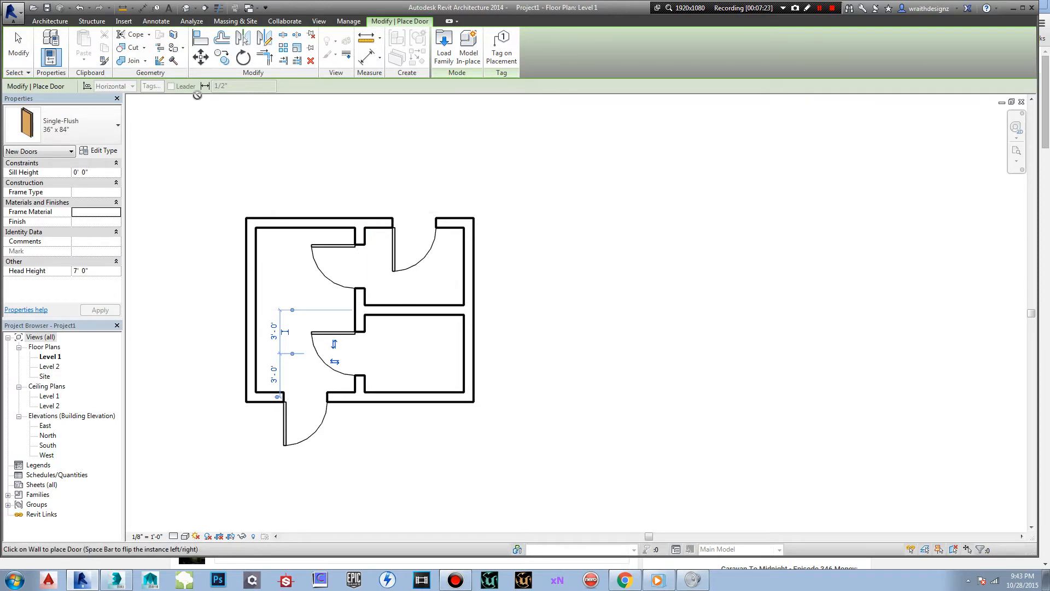
- Place Fixed 36" x 48" windows centred in both right-hand rooms' right walls, the left room's left and top walls, and the lower-right room's bottom wall
{"action": "left_click", "coordinate": [49, 21]}
{"action": "left_click", "coordinate": [95, 44]}
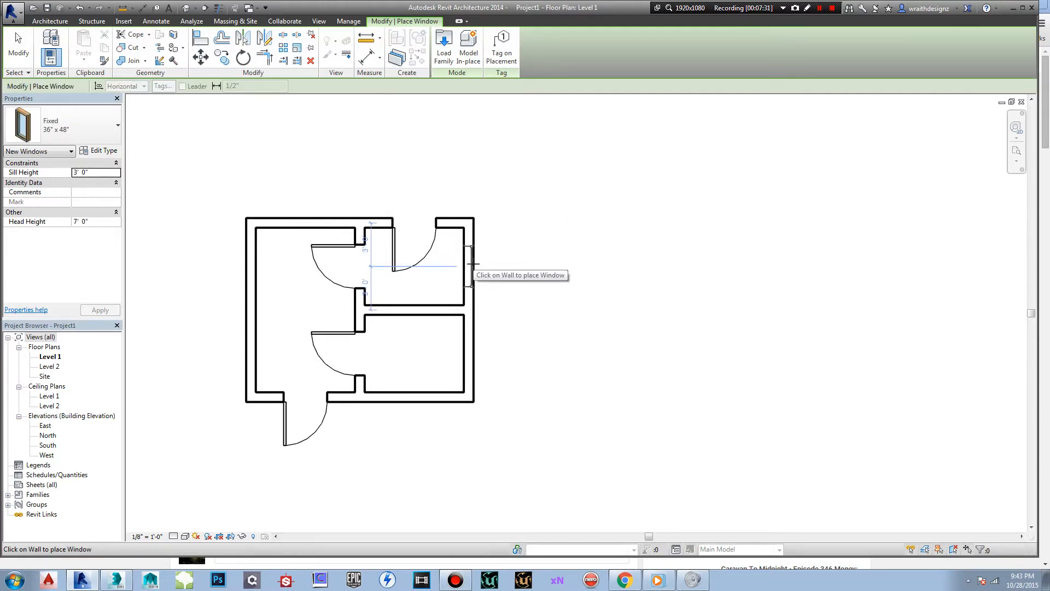
{"action": "left_click", "coordinate": [471, 266]}
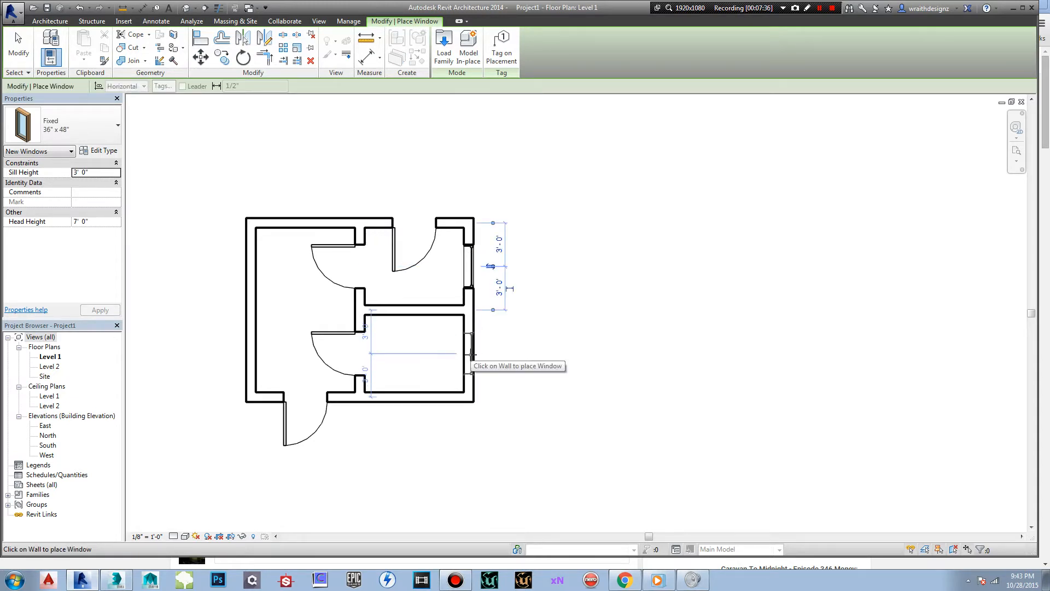
{"action": "left_click", "coordinate": [472, 353]}
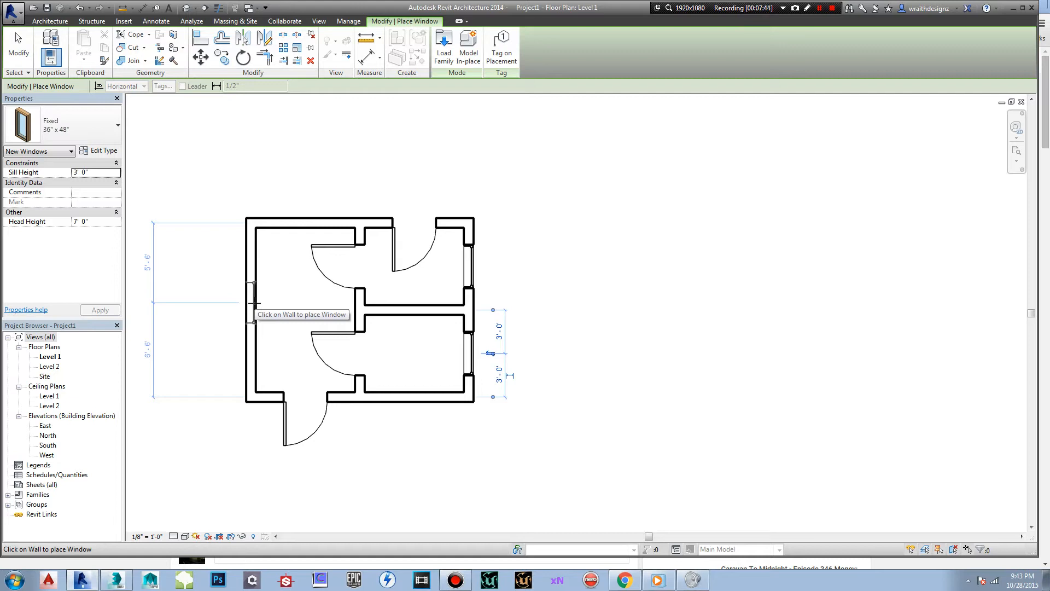
{"action": "left_click", "coordinate": [255, 307]}
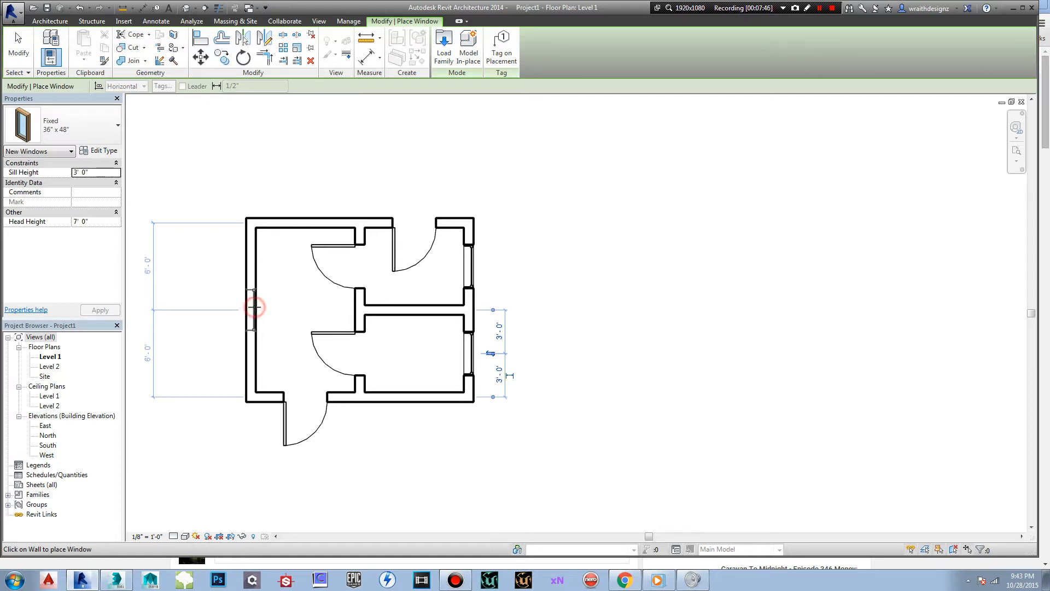
{"action": "left_click", "coordinate": [306, 218]}
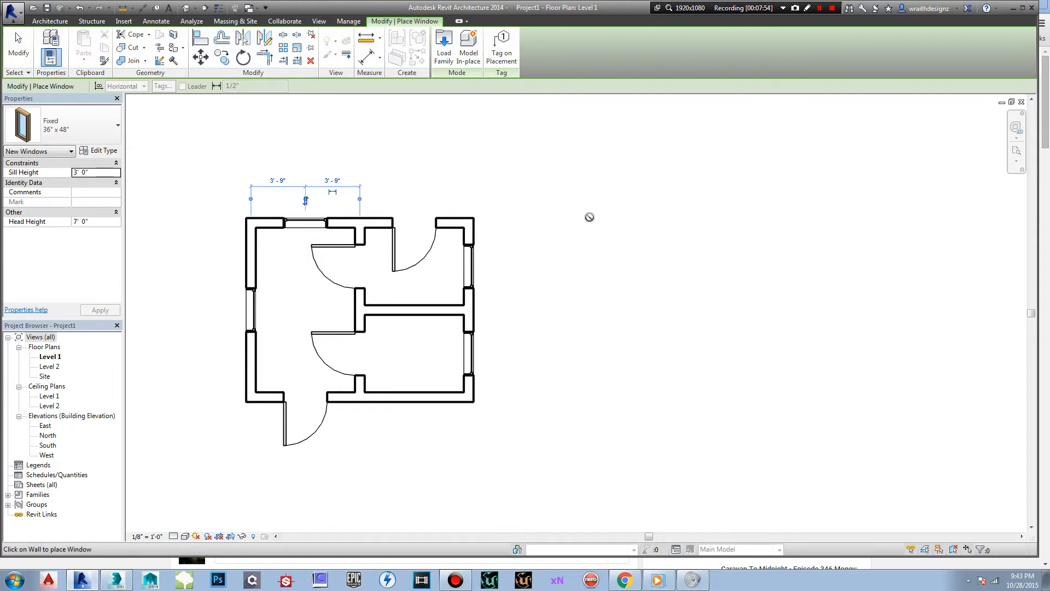
{"action": "left_click", "coordinate": [417, 401]}
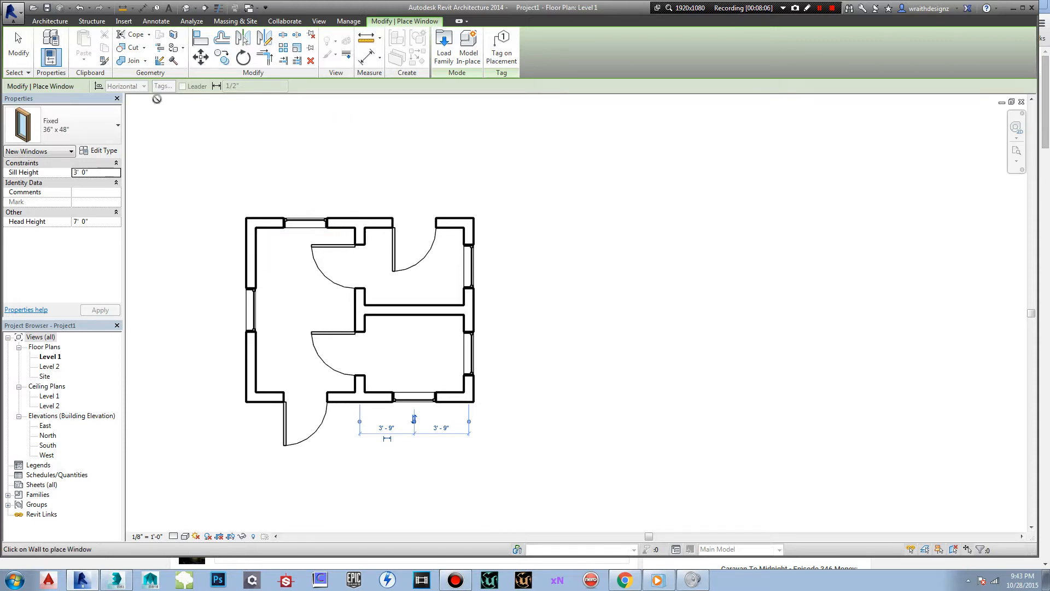
{"action": "left_click", "coordinate": [48, 22]}
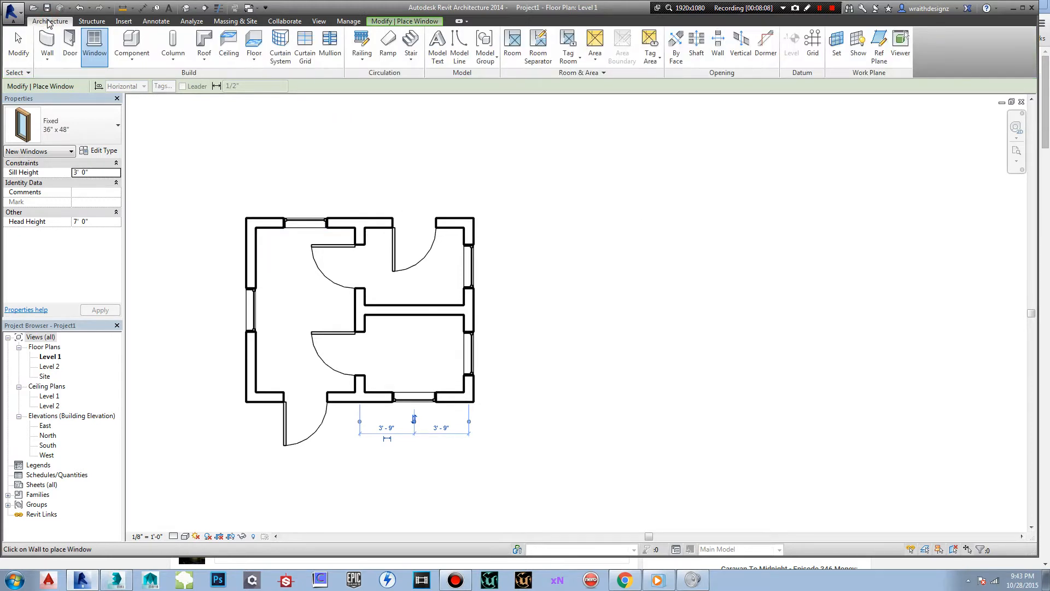
{"action": "left_click", "coordinate": [83, 24]}
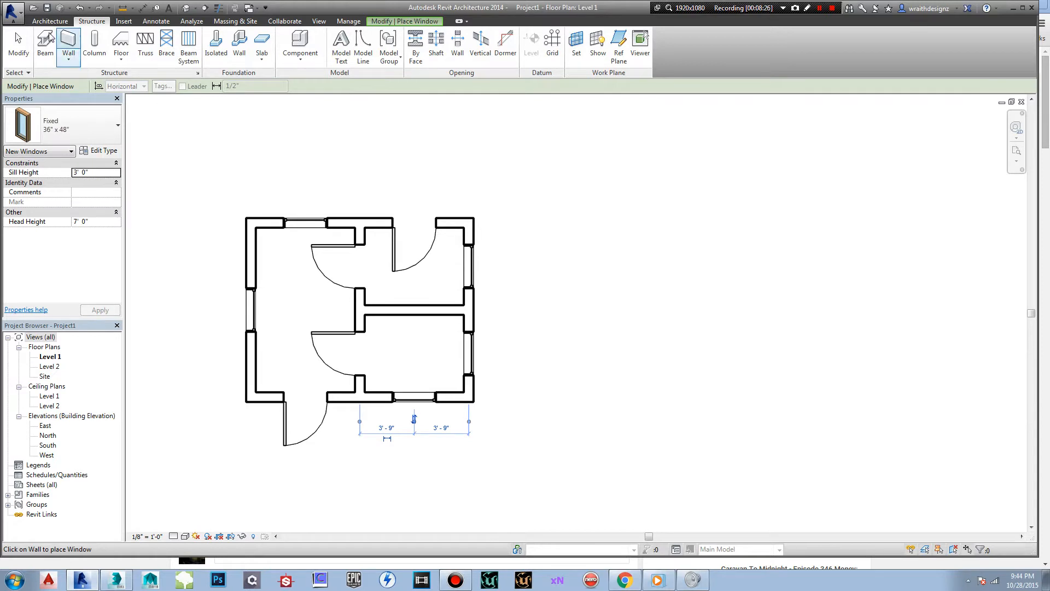
{"action": "left_click", "coordinate": [40, 21]}
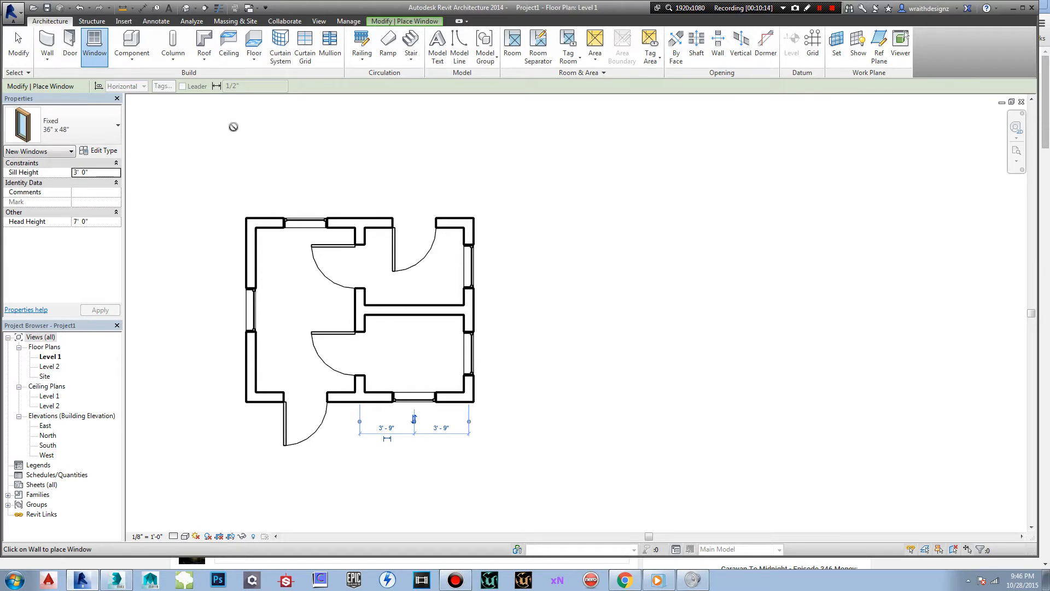
- End window placement, open the default 3D view, and orbit the building to inspect it from its front-right corner
{"action": "key", "text": "Escape"}
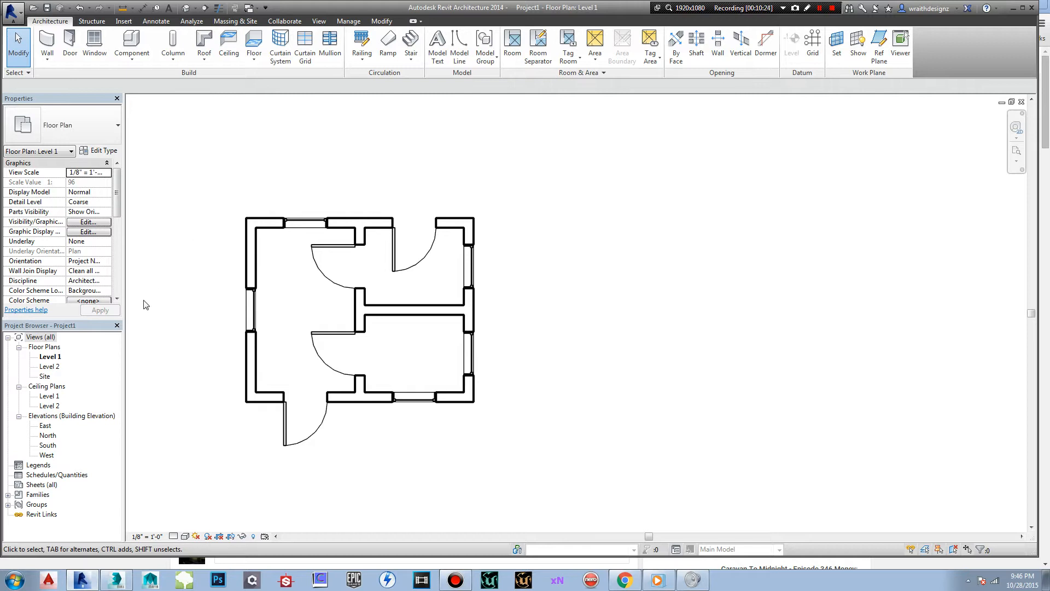
{"action": "left_click", "coordinate": [52, 358]}
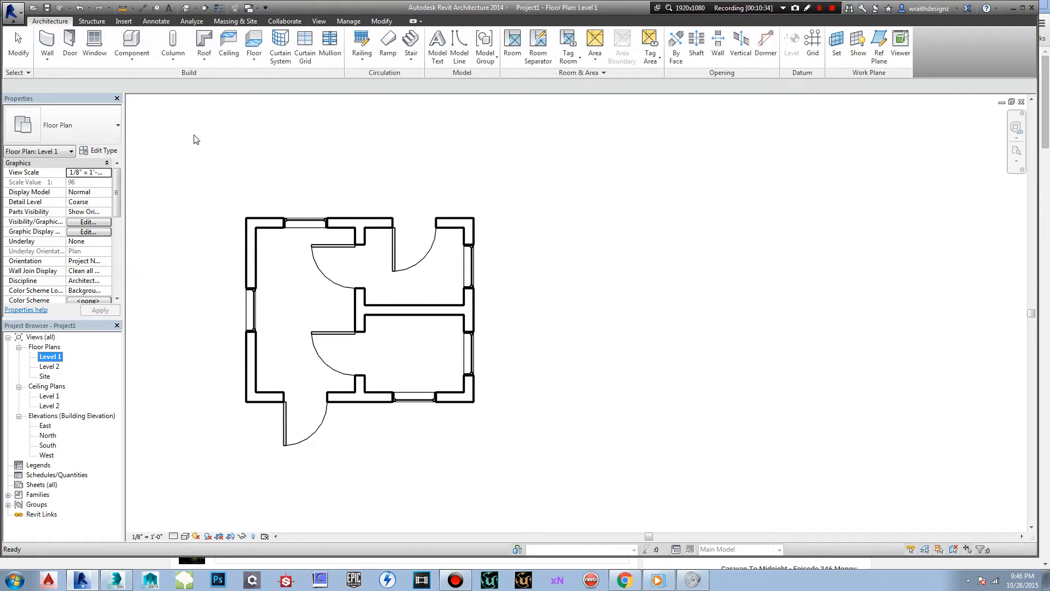
{"action": "left_click", "coordinate": [187, 9]}
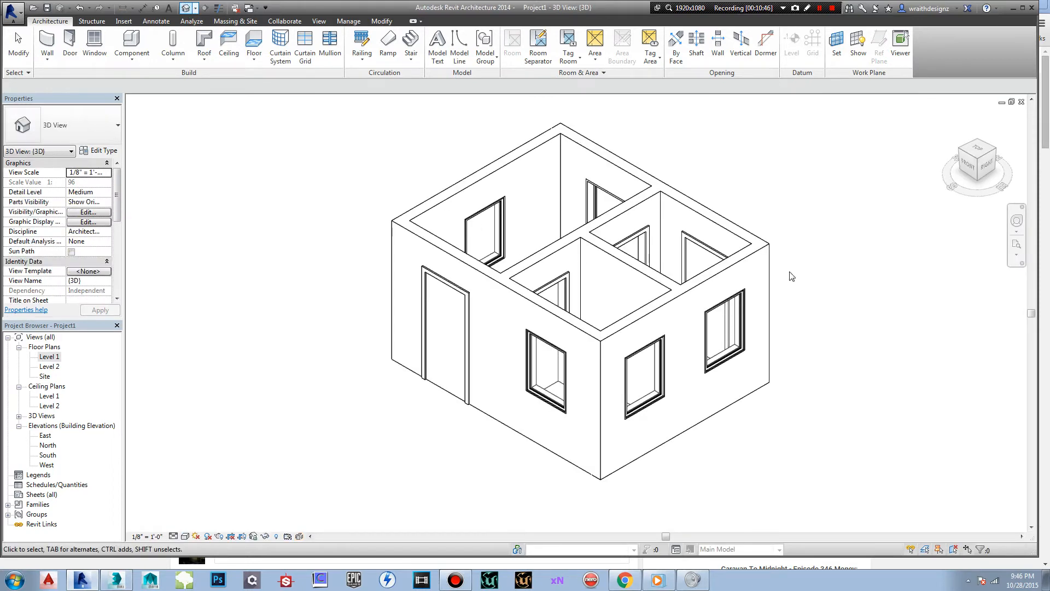
{"action": "left_click", "coordinate": [983, 167]}
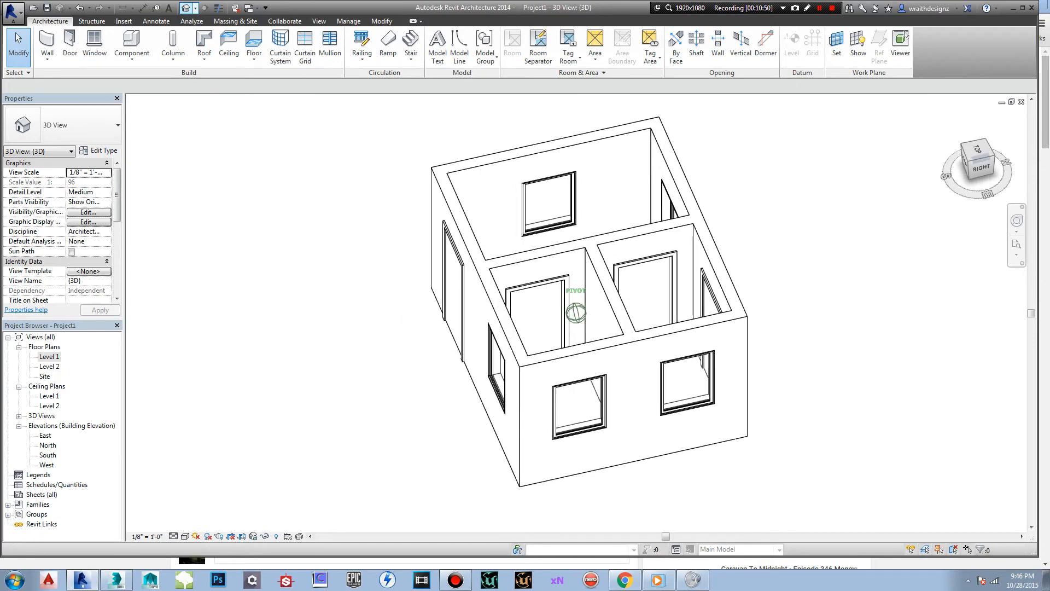
{"action": "mouse_move", "coordinate": [977, 160]}
{"action": "left_mouse_down"}
{"action": "mouse_move", "coordinate": [861, 167]}
{"action": "mouse_move", "coordinate": [848, 205]}
{"action": "mouse_move", "coordinate": [850, 144]}
{"action": "mouse_move", "coordinate": [900, 121]}
{"action": "mouse_move", "coordinate": [919, 122]}
{"action": "mouse_move", "coordinate": [929, 155]}
{"action": "mouse_move", "coordinate": [990, 152]}
{"action": "left_mouse_up"}
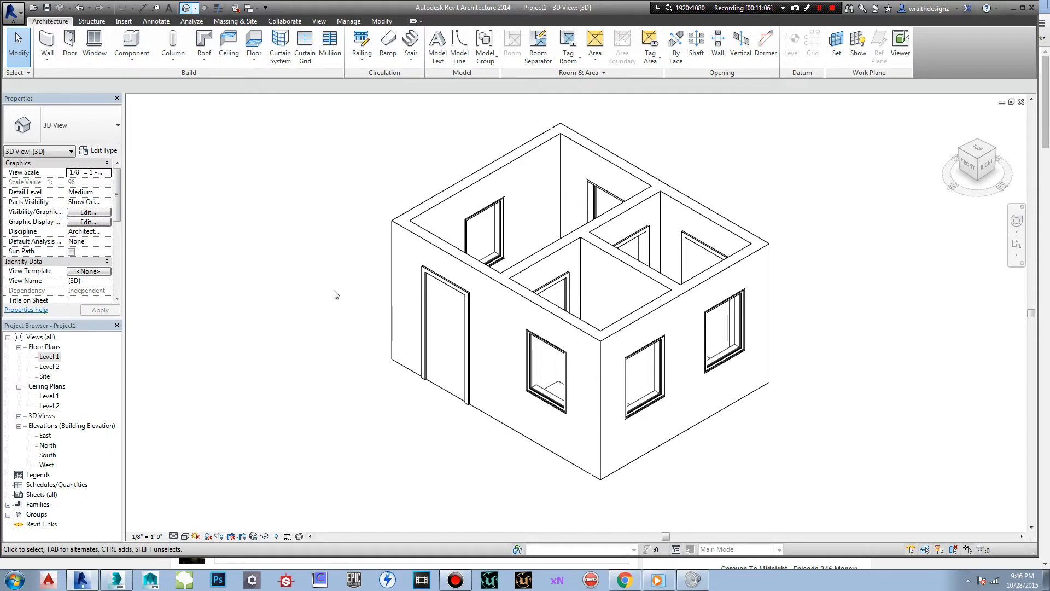
- Examine the type properties of the Fixed 36" x 48" window in the front wall
{"action": "left_click", "coordinate": [560, 356]}
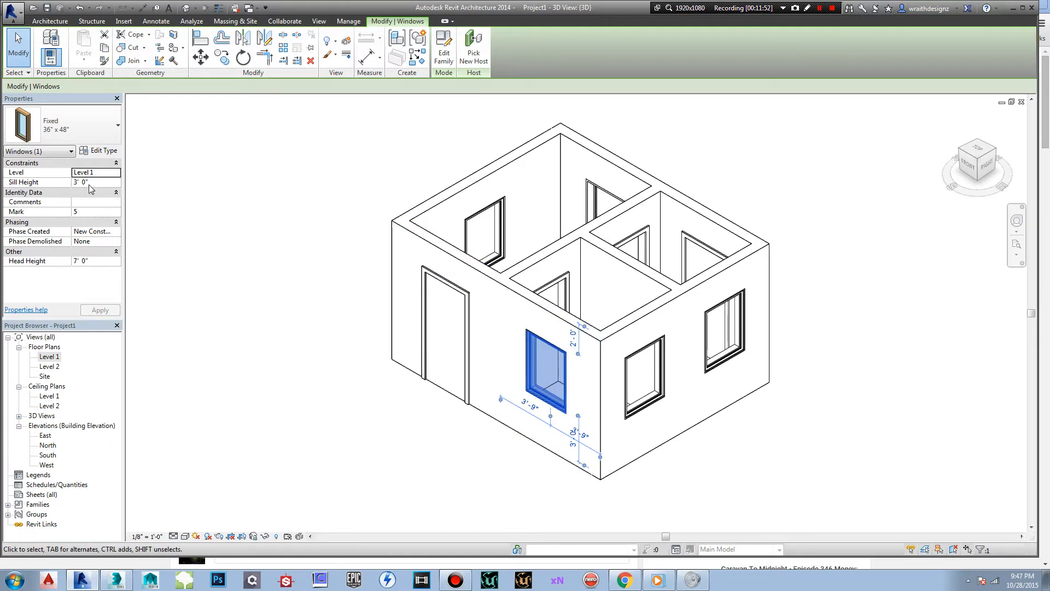
{"action": "left_click", "coordinate": [98, 152]}
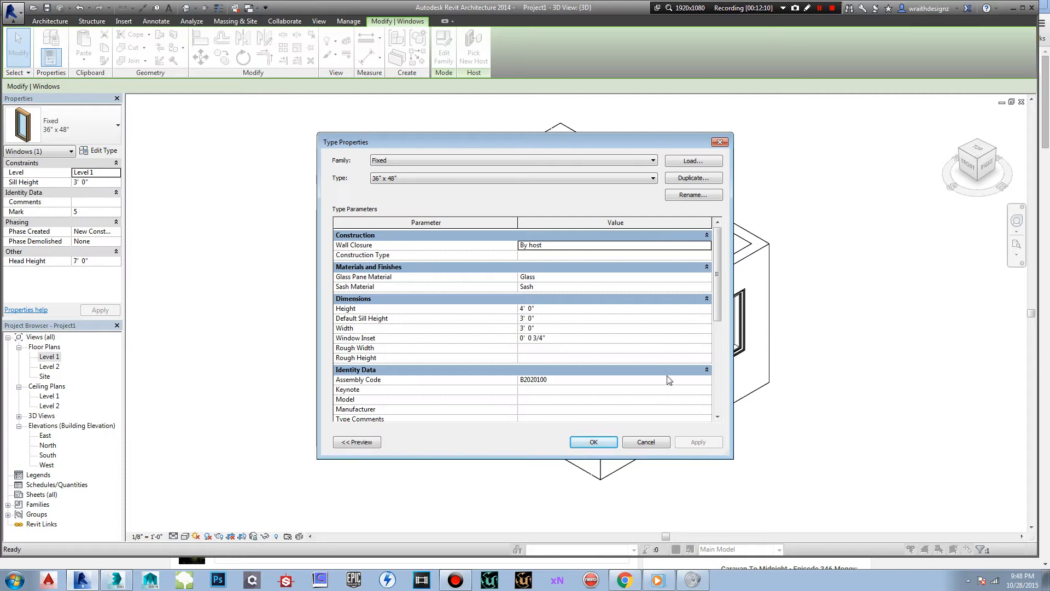
{"action": "left_click", "coordinate": [594, 441]}
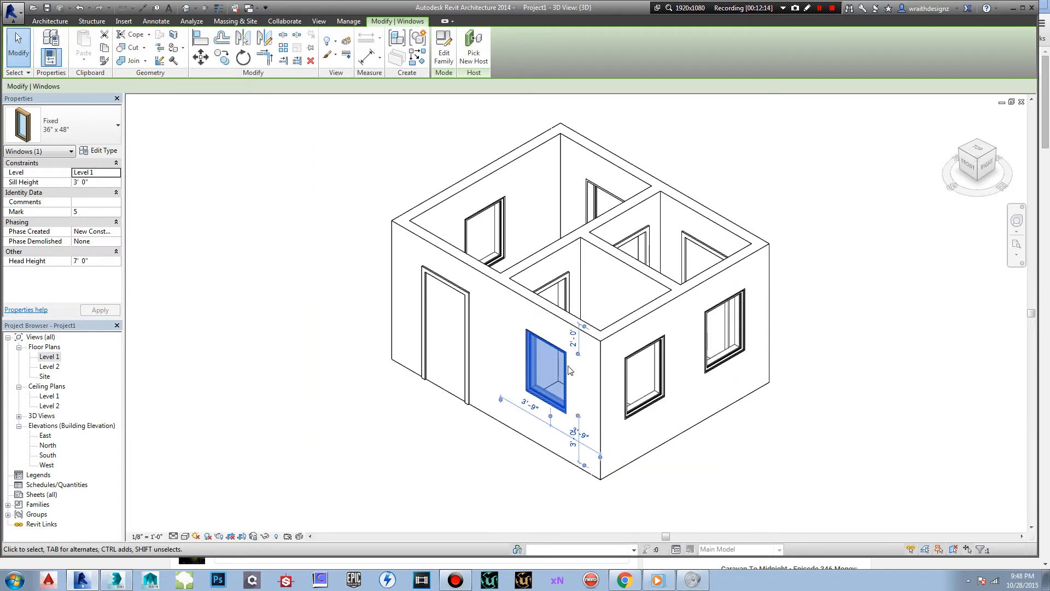
- Examine the type properties of the Single-Flush 36" x 84" door in the front wall
{"action": "left_click", "coordinate": [466, 316]}
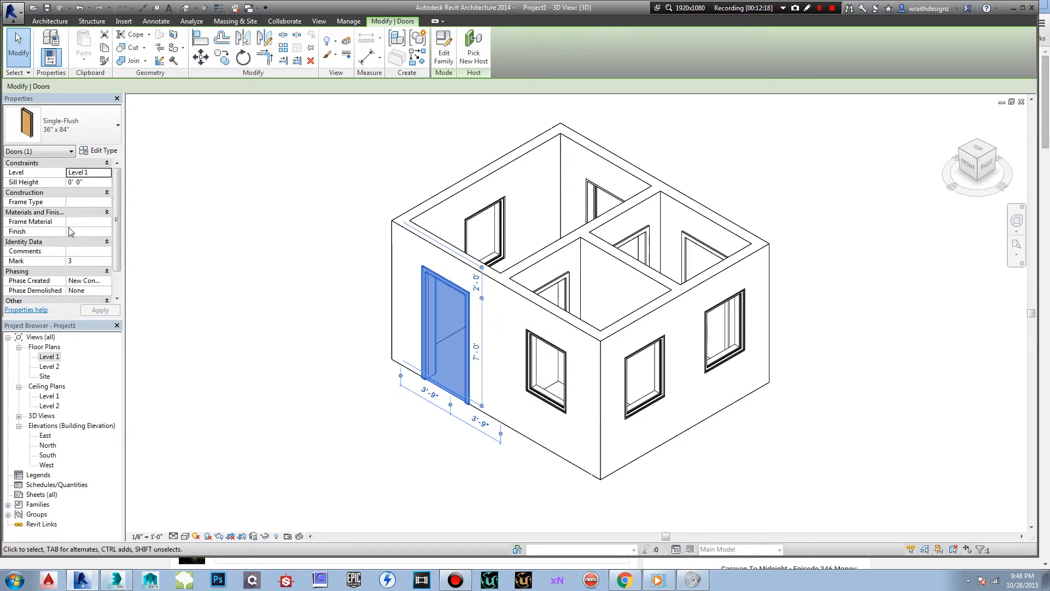
{"action": "left_click", "coordinate": [98, 150]}
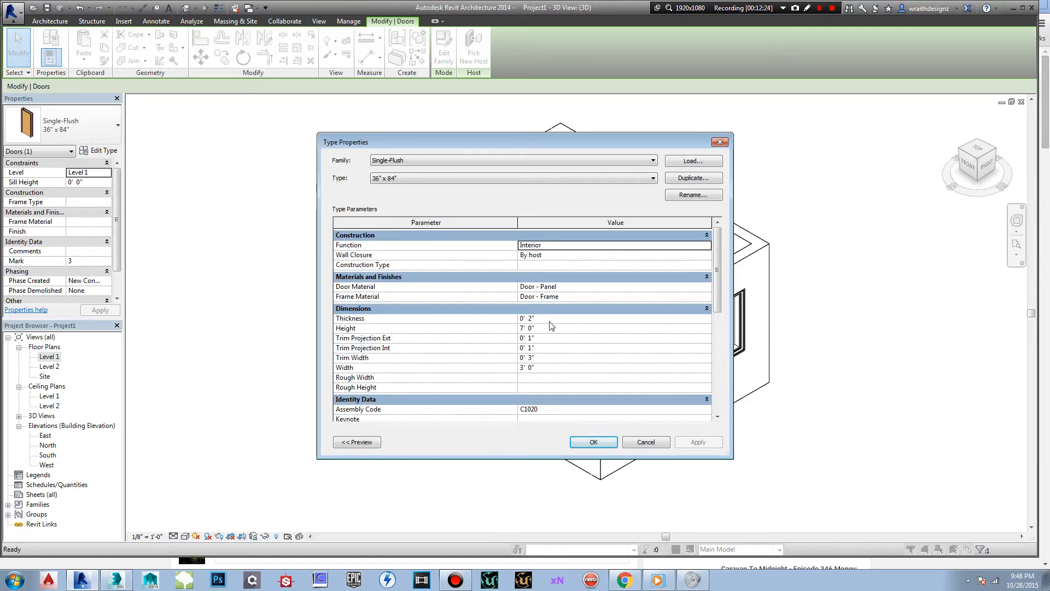
{"action": "left_click", "coordinate": [590, 441]}
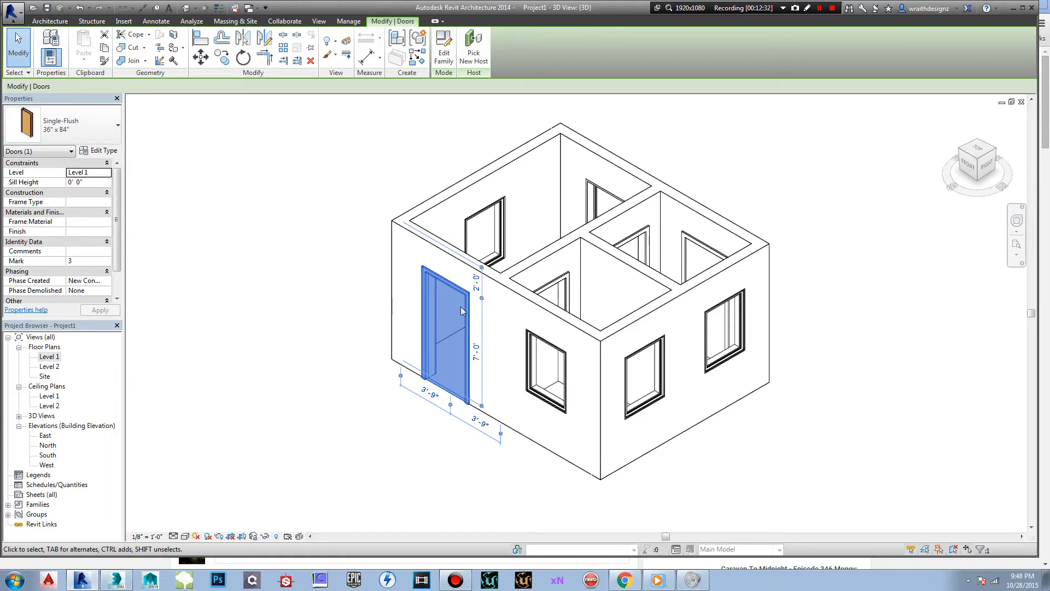
- Review the basic wall types available for the front exterior wall, keeping its current type, and clear the selection
{"action": "left_click", "coordinate": [509, 295]}
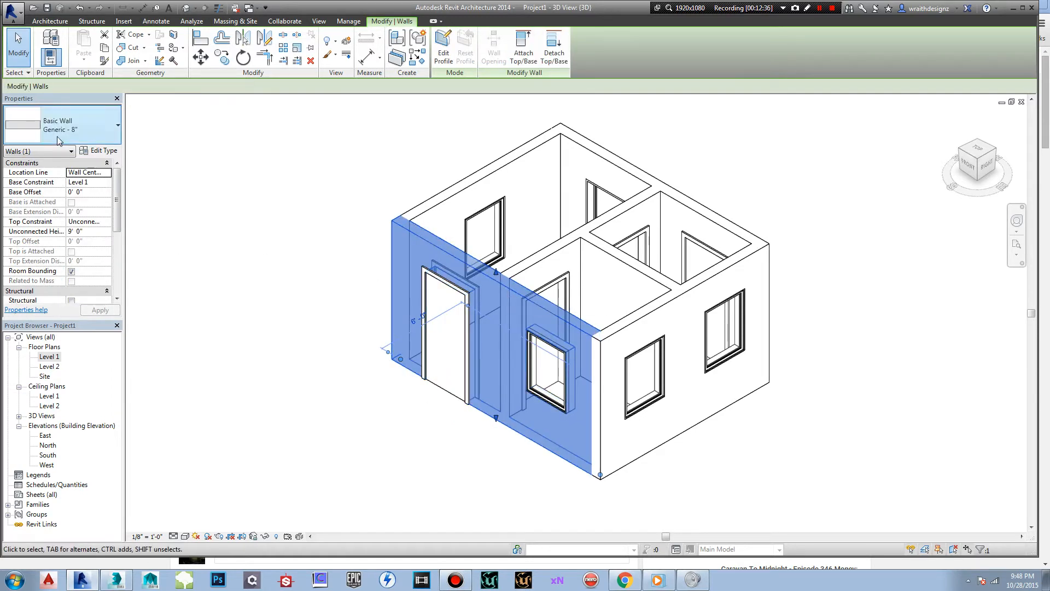
{"action": "left_click", "coordinate": [117, 125]}
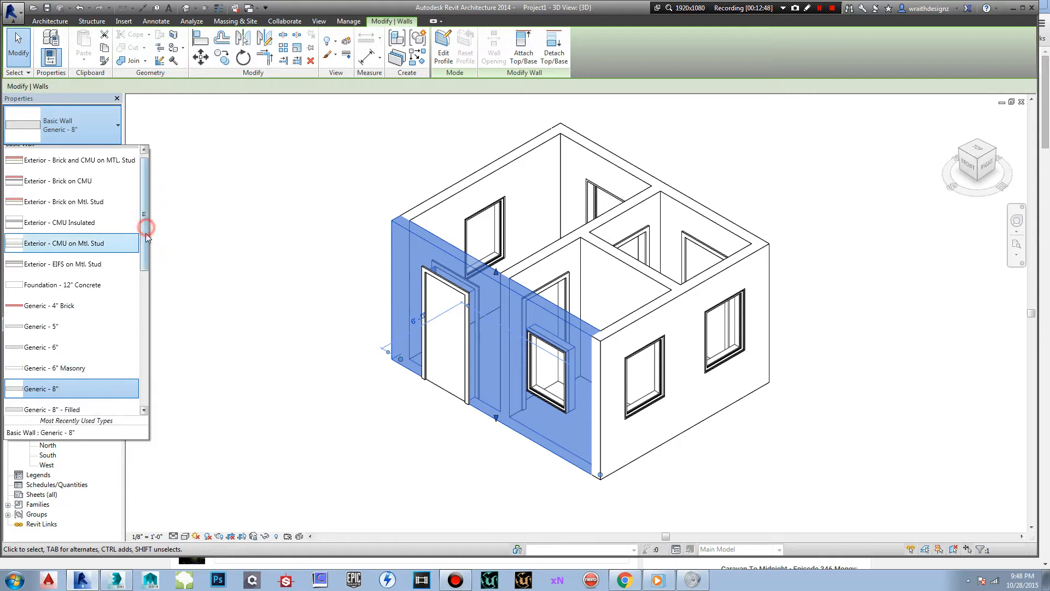
{"action": "left_click_drag", "start_coordinate": [143, 229], "coordinate": [145, 180]}
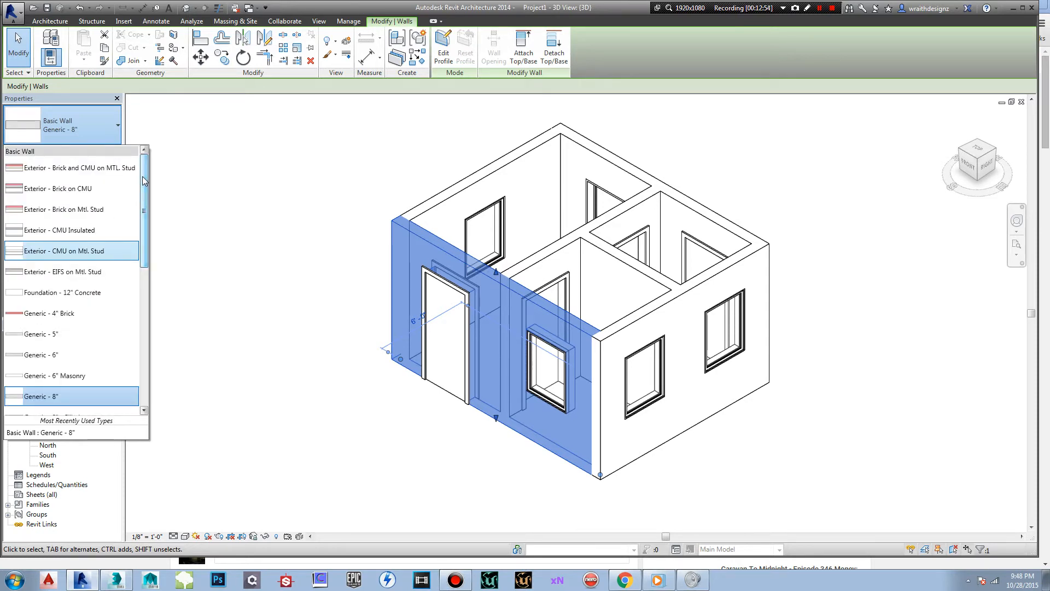
{"action": "left_click", "coordinate": [88, 86]}
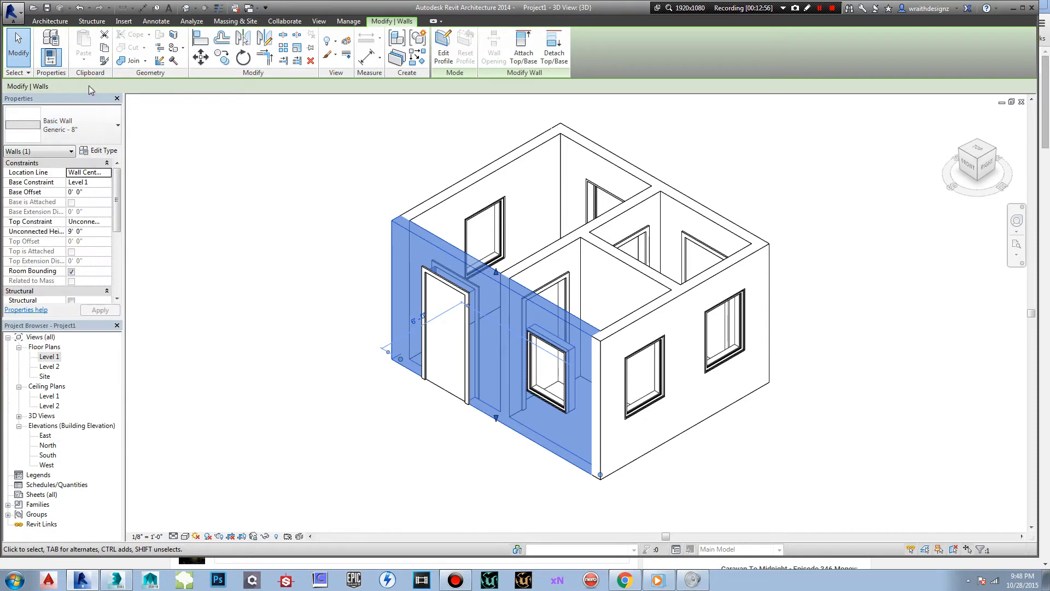
{"action": "left_click", "coordinate": [258, 167]}
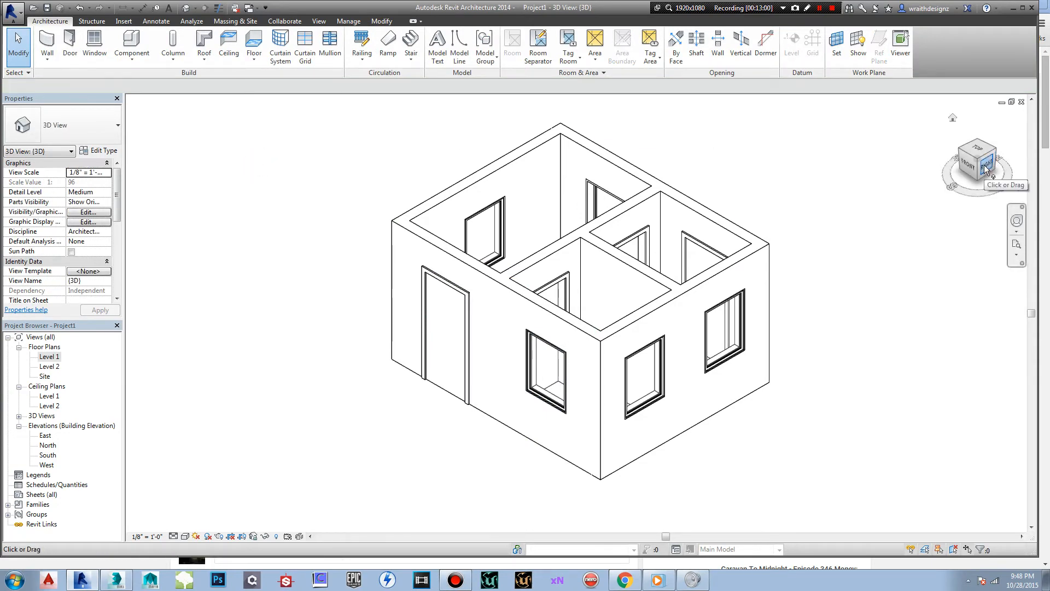
- View the building from its back-right corner, start placing a window, and open the family loader on the US Imperial library
{"action": "left_click_drag", "start_coordinate": [983, 165], "coordinate": [938, 166]}
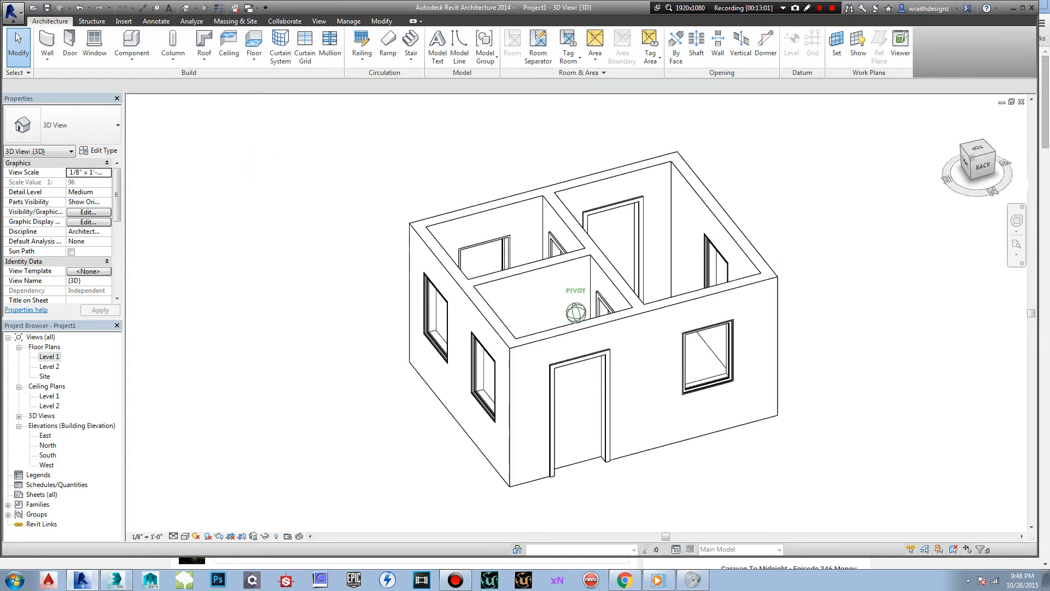
{"action": "left_click", "coordinate": [971, 158]}
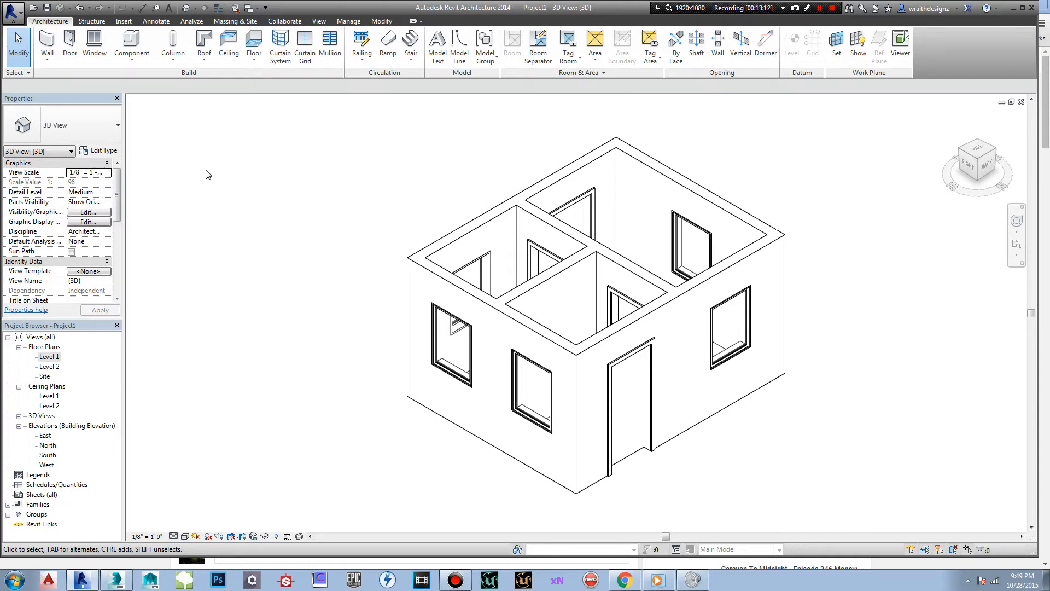
{"action": "left_click", "coordinate": [96, 40]}
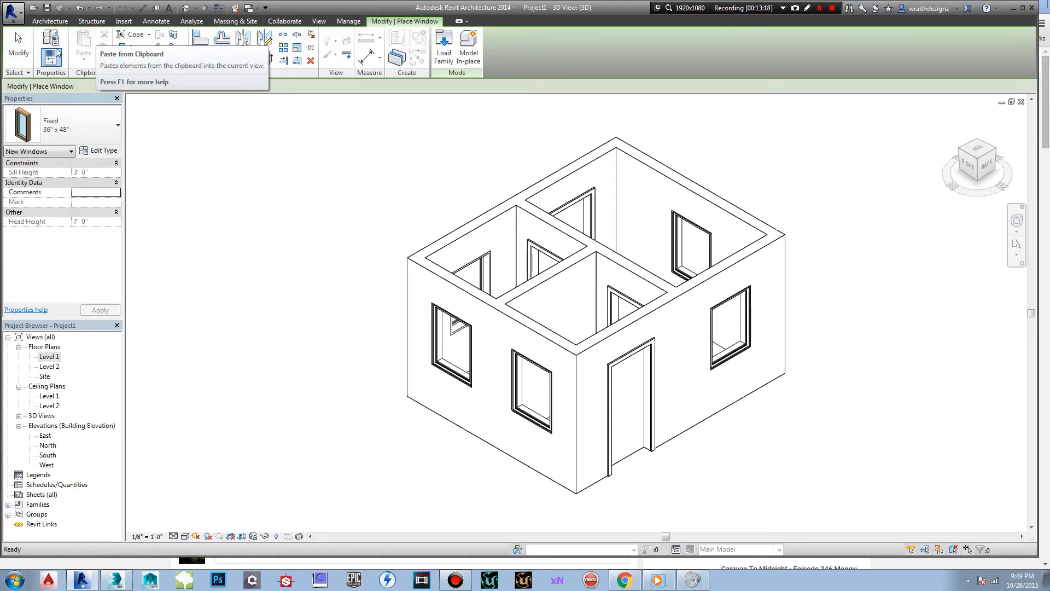
{"action": "left_click", "coordinate": [444, 43]}
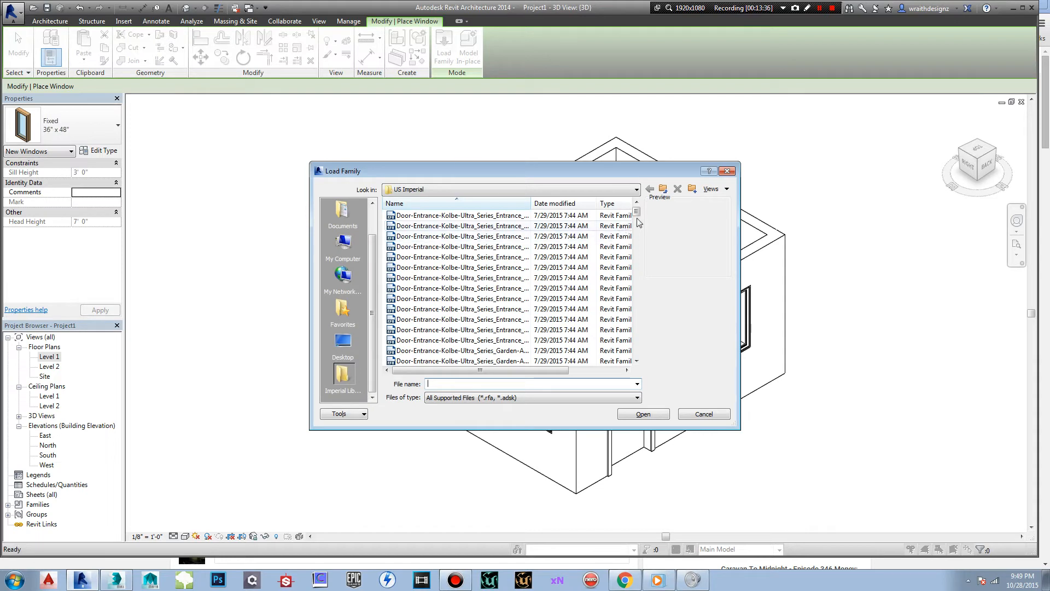
- Preview the Kolbe Ultra Series push-out awning window families in the US Imperial library, from the picture unit to 3Wx1H
{"action": "left_click_drag", "start_coordinate": [636, 211], "coordinate": [642, 250]}
{"action": "left_click", "coordinate": [495, 256]}
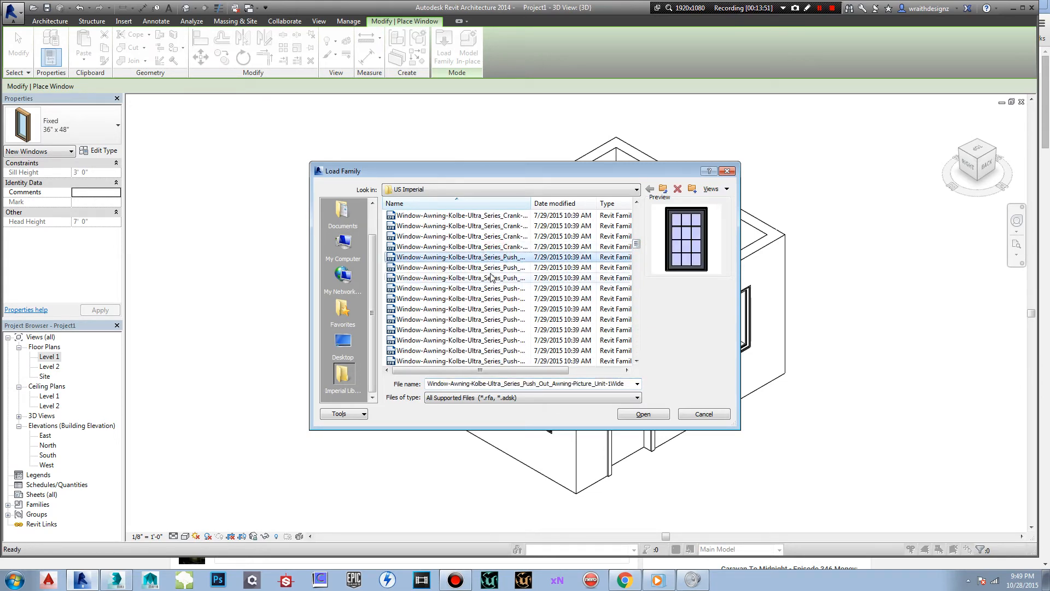
{"action": "left_click", "coordinate": [491, 278]}
{"action": "left_click", "coordinate": [492, 268]}
{"action": "left_click", "coordinate": [488, 288]}
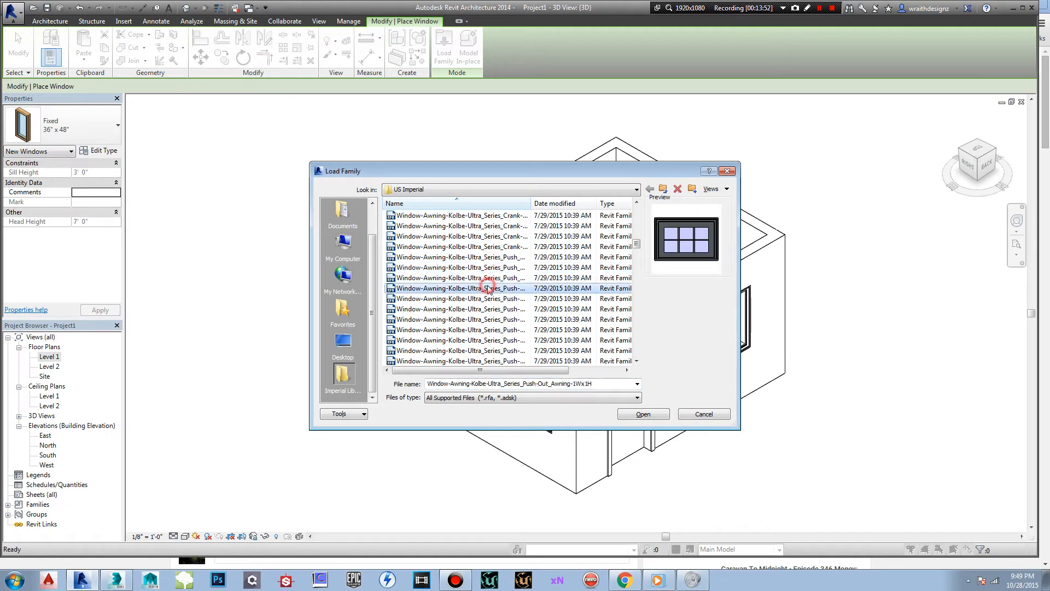
{"action": "left_click", "coordinate": [488, 299]}
{"action": "left_click", "coordinate": [489, 309]}
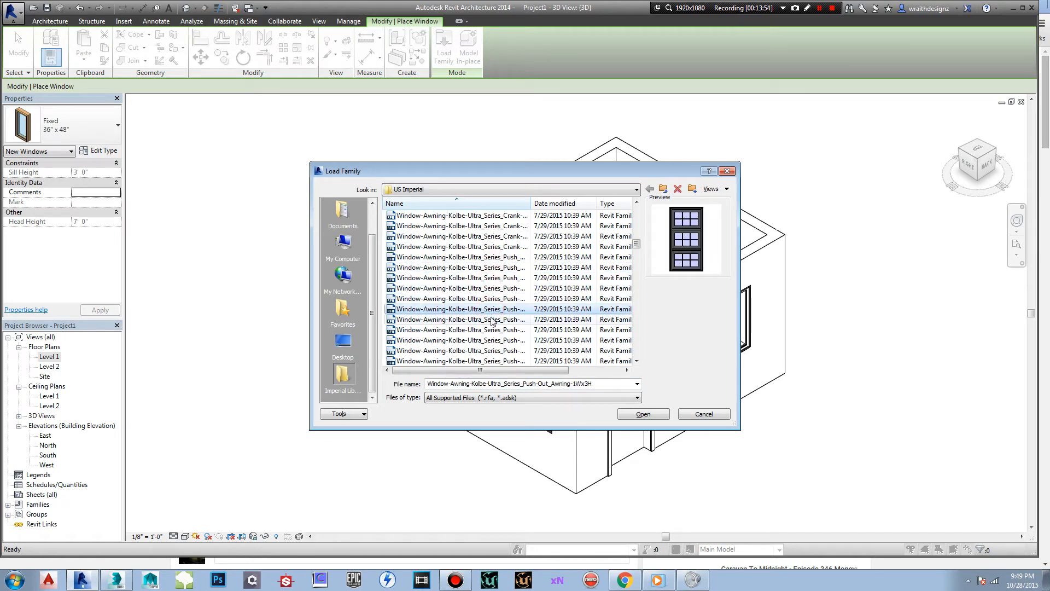
{"action": "left_click", "coordinate": [492, 320]}
{"action": "left_click", "coordinate": [493, 330]}
{"action": "left_click", "coordinate": [494, 340]}
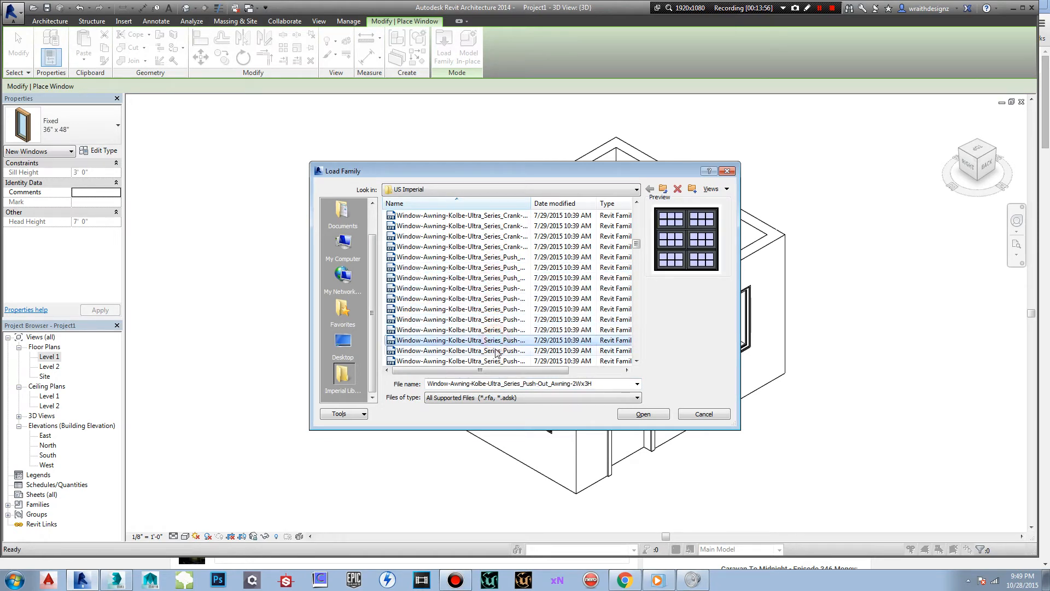
{"action": "left_click", "coordinate": [495, 350]}
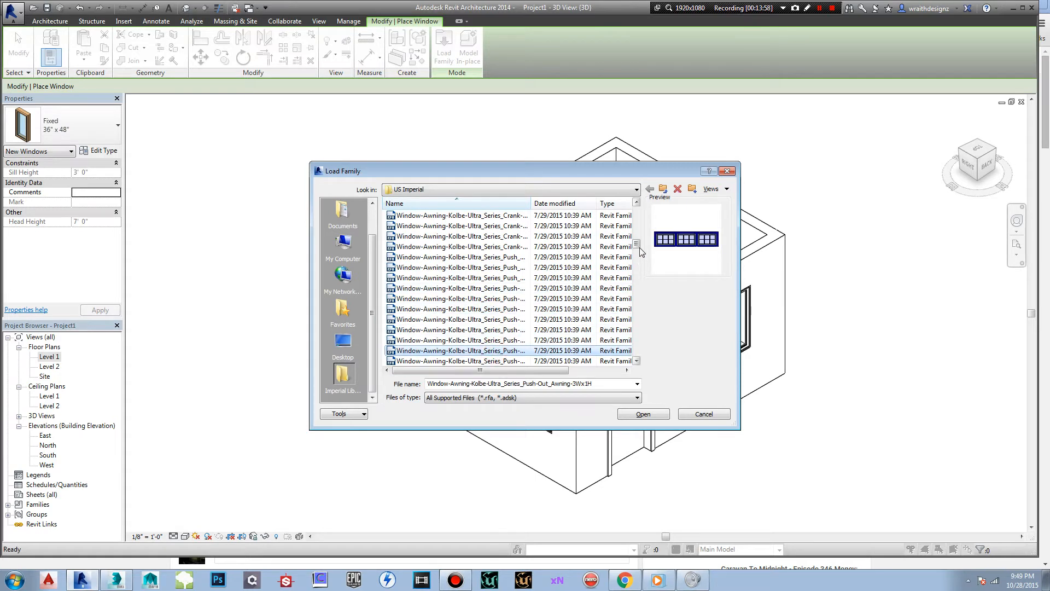
{"action": "left_click_drag", "start_coordinate": [637, 244], "coordinate": [637, 259]}
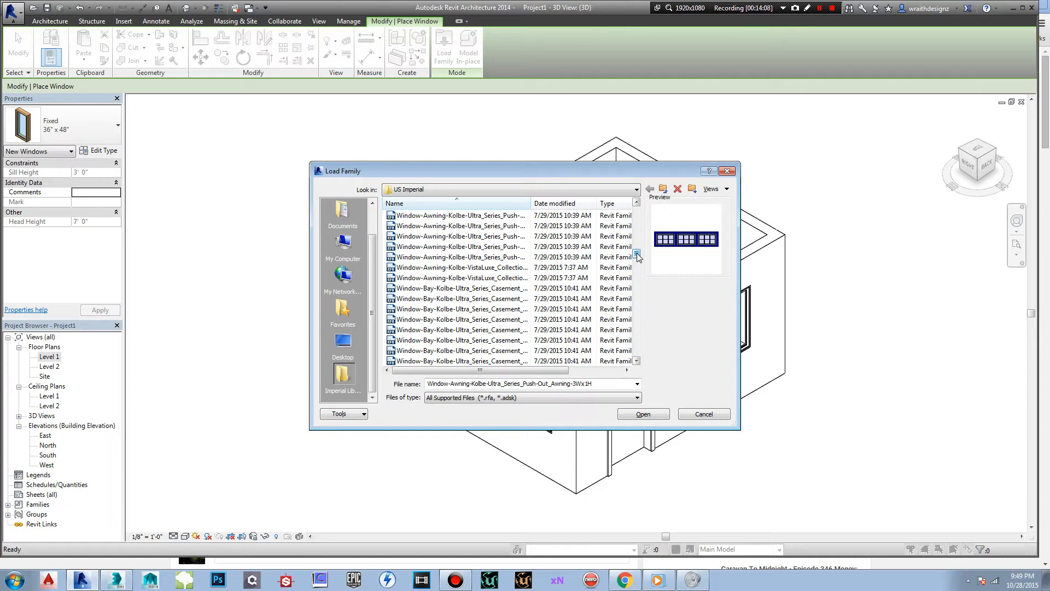
{"action": "left_click_drag", "start_coordinate": [637, 255], "coordinate": [646, 208]}
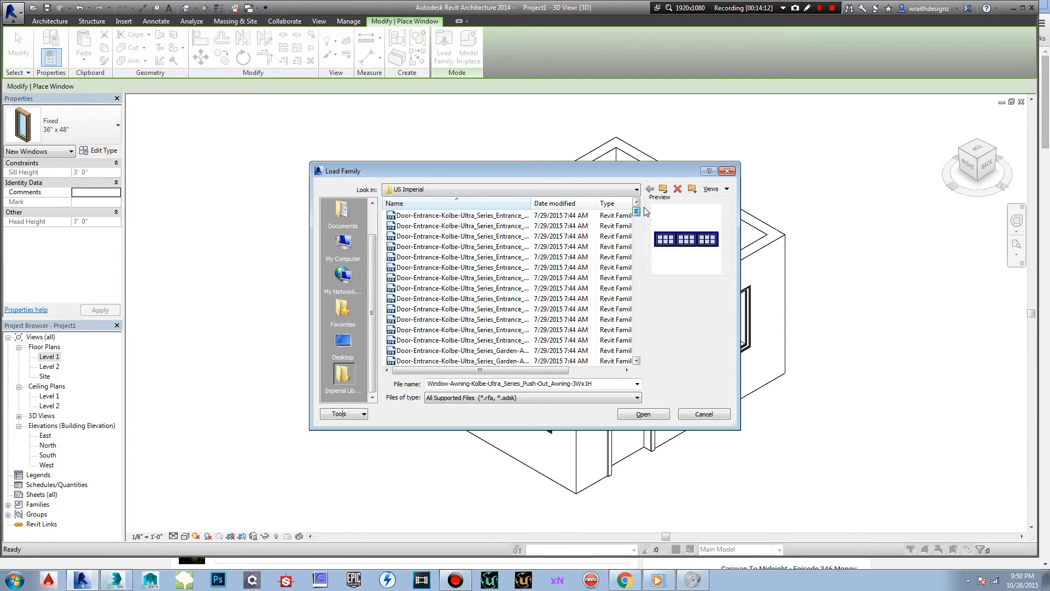
- Switch the family loader to the US Metric library and preview the couch and two-door base cabinet families
{"action": "left_click", "coordinate": [607, 190]}
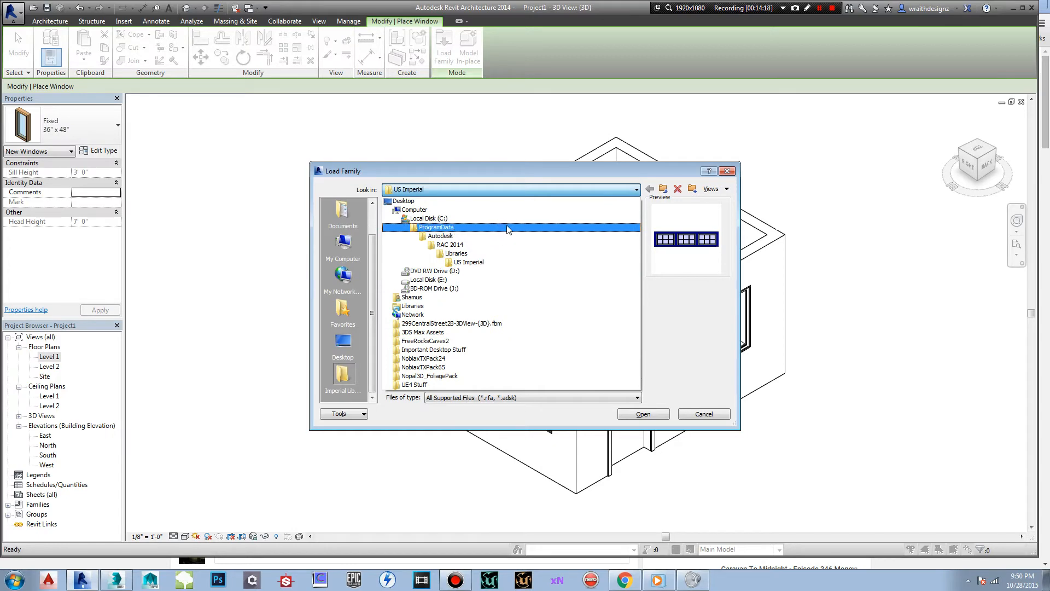
{"action": "left_click", "coordinate": [497, 254]}
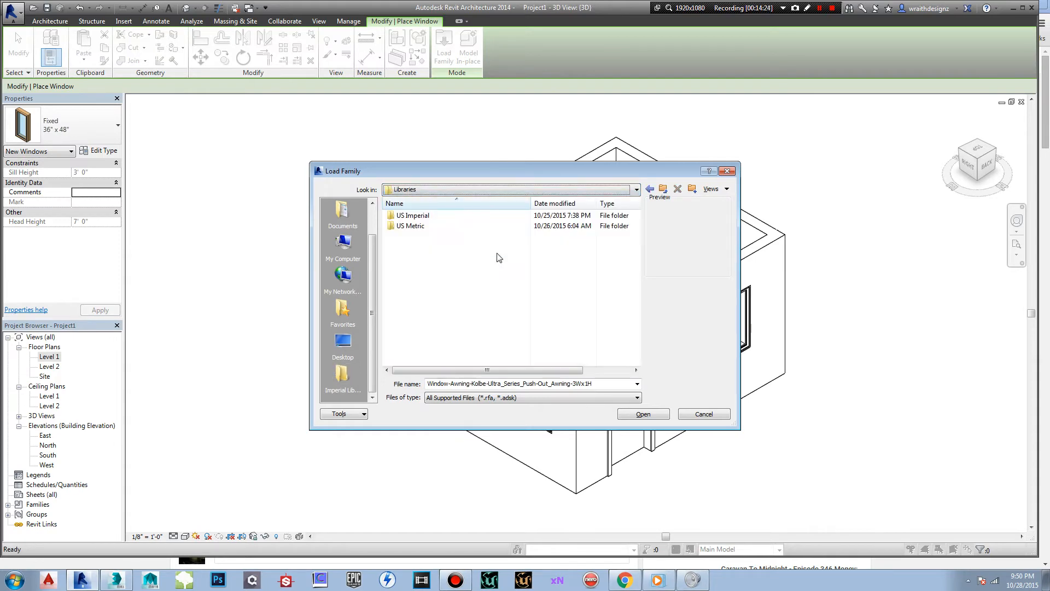
{"action": "double_click", "coordinate": [414, 227]}
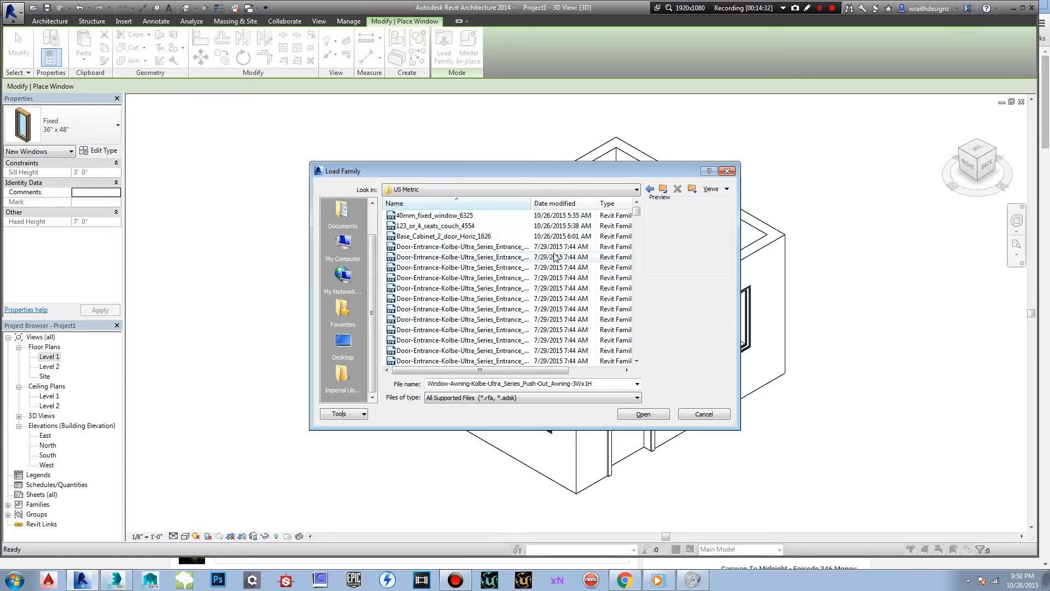
{"action": "left_click", "coordinate": [440, 226]}
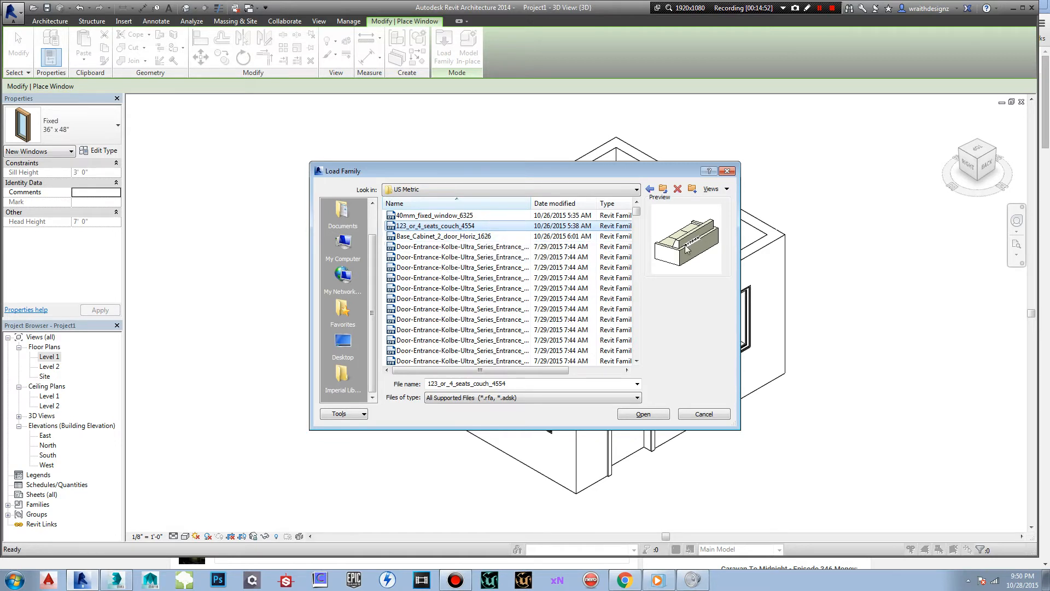
{"action": "left_click", "coordinate": [428, 238]}
{"action": "mouse_move", "coordinate": [636, 211]}
{"action": "left_mouse_down"}
{"action": "mouse_move", "coordinate": [640, 244]}
{"action": "mouse_move", "coordinate": [639, 232]}
{"action": "left_mouse_up"}
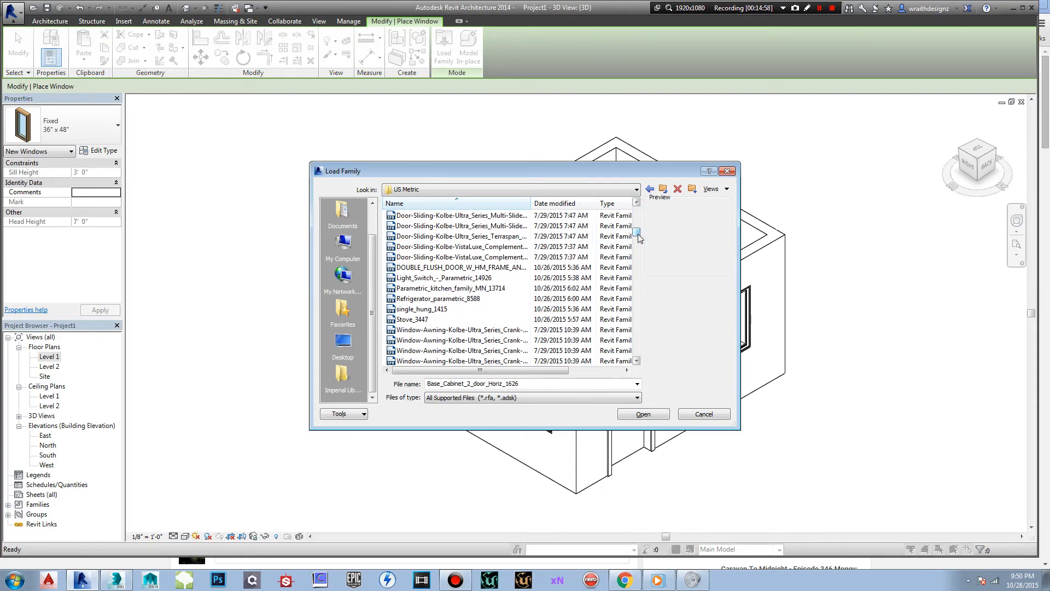
- Preview the stove, single-hung, refrigerator, kitchen, light switch and double flush door families, then exit the loader and window placement without loading anything
{"action": "left_click", "coordinate": [411, 321]}
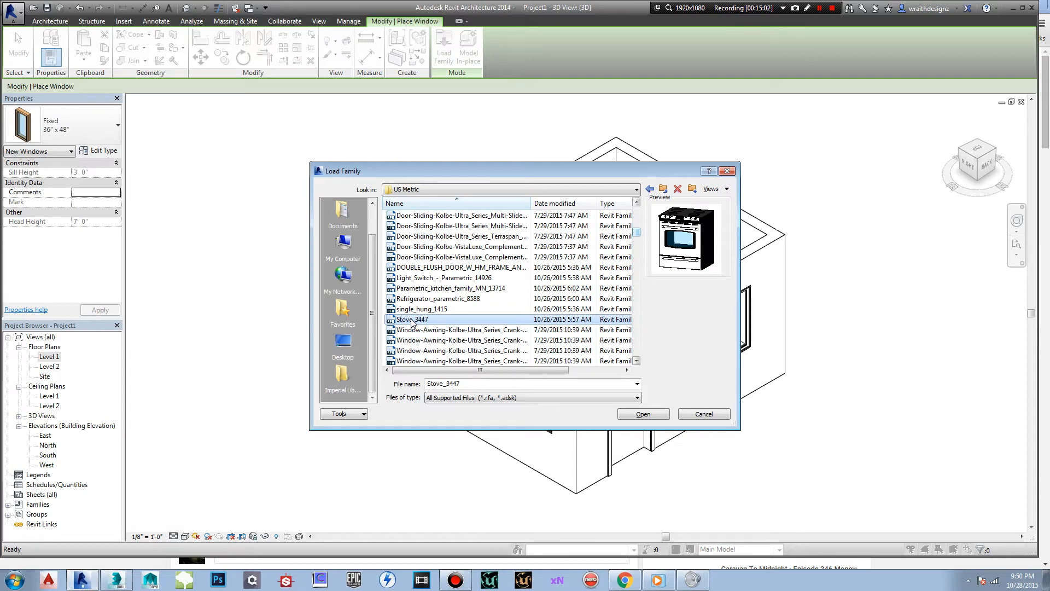
{"action": "left_click", "coordinate": [421, 310]}
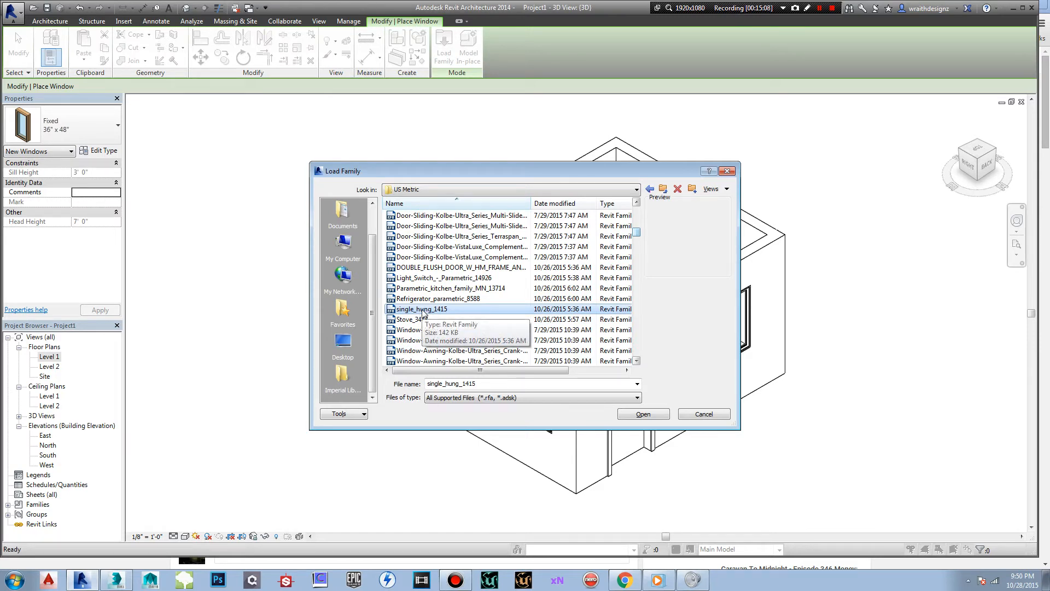
{"action": "left_click", "coordinate": [422, 310]}
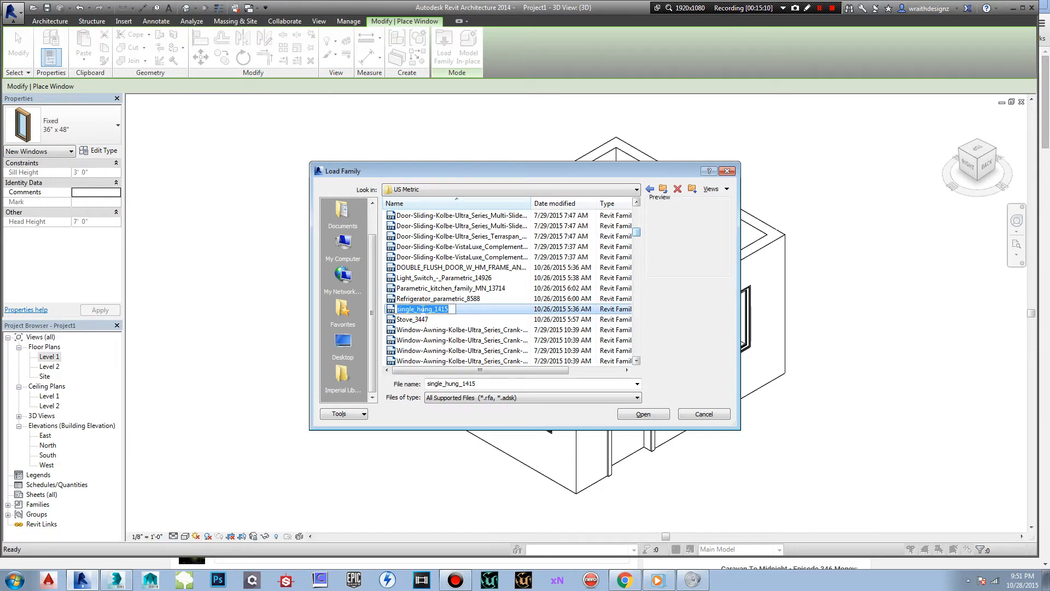
{"action": "left_click", "coordinate": [468, 298]}
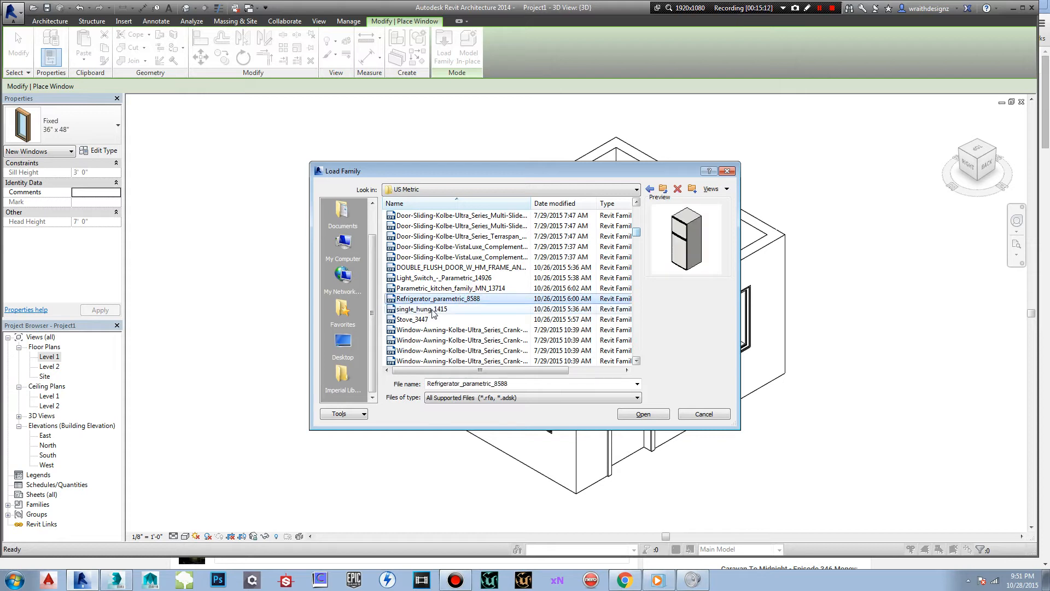
{"action": "left_click", "coordinate": [440, 289]}
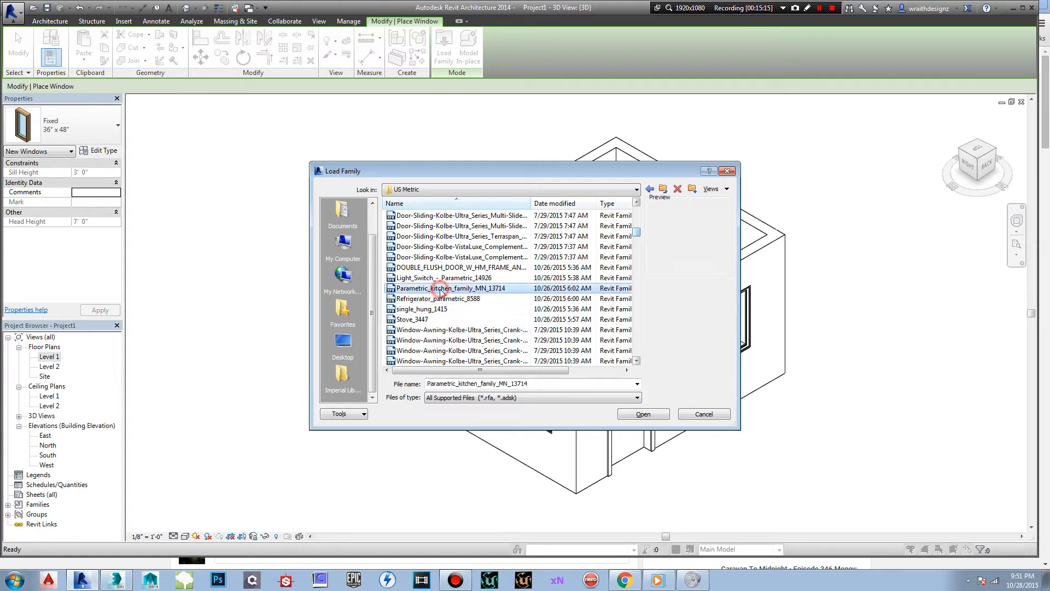
{"action": "left_click", "coordinate": [444, 278]}
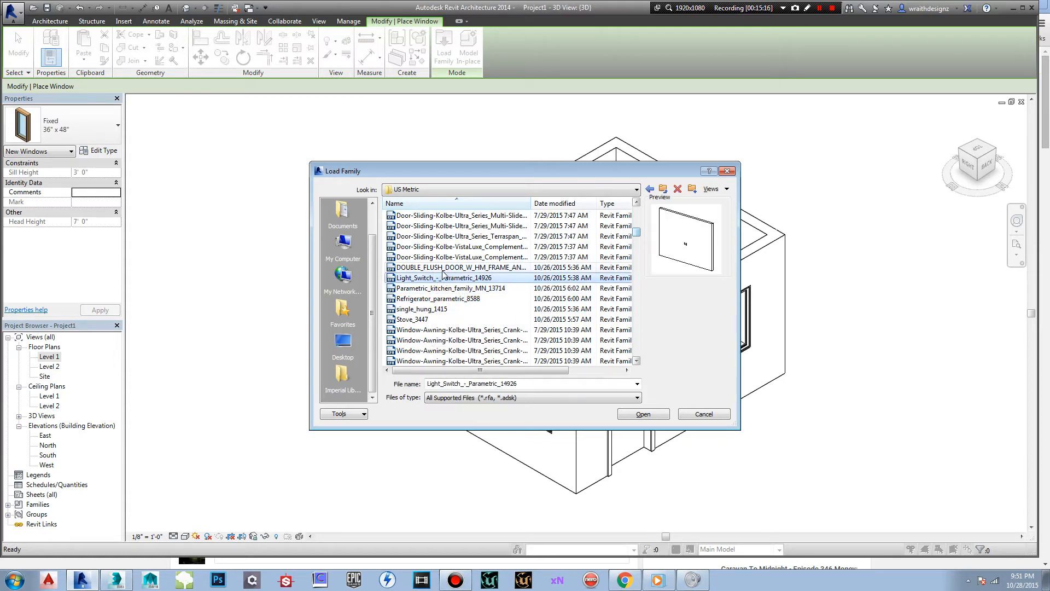
{"action": "left_click", "coordinate": [443, 267]}
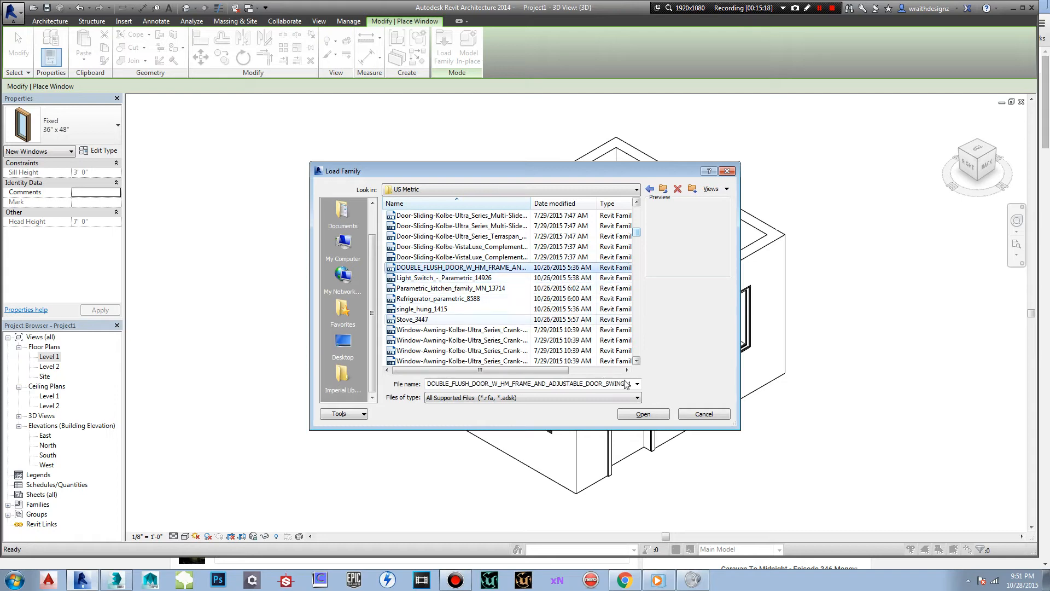
{"action": "left_click", "coordinate": [704, 414]}
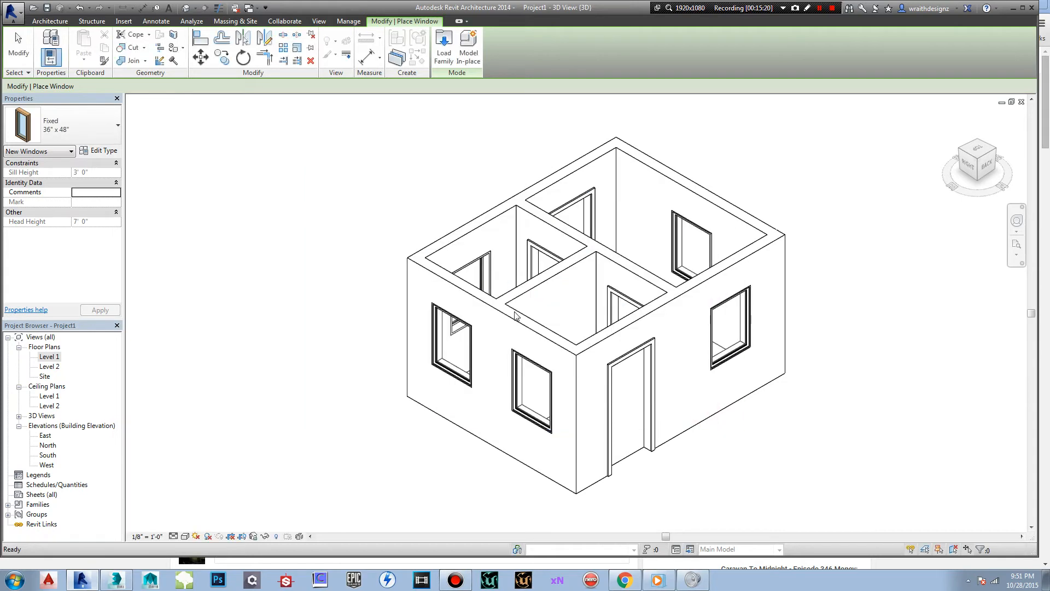
{"action": "left_click", "coordinate": [302, 194]}
{"action": "key", "text": "Escape"}
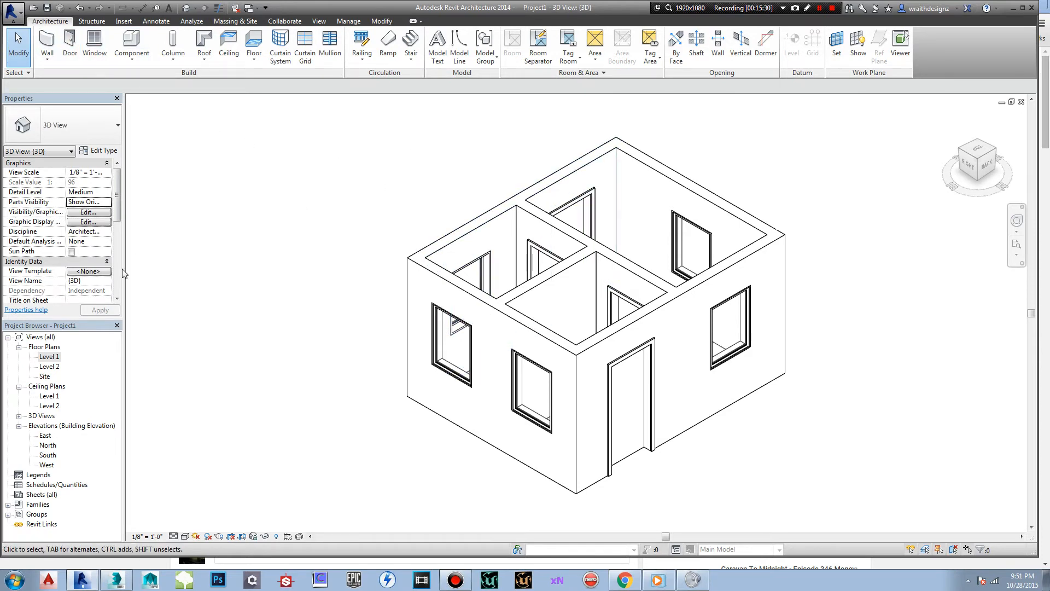
- Open the Level 1 floor plan and review the export formats offered for it, including FBX
{"action": "double_click", "coordinate": [55, 357]}
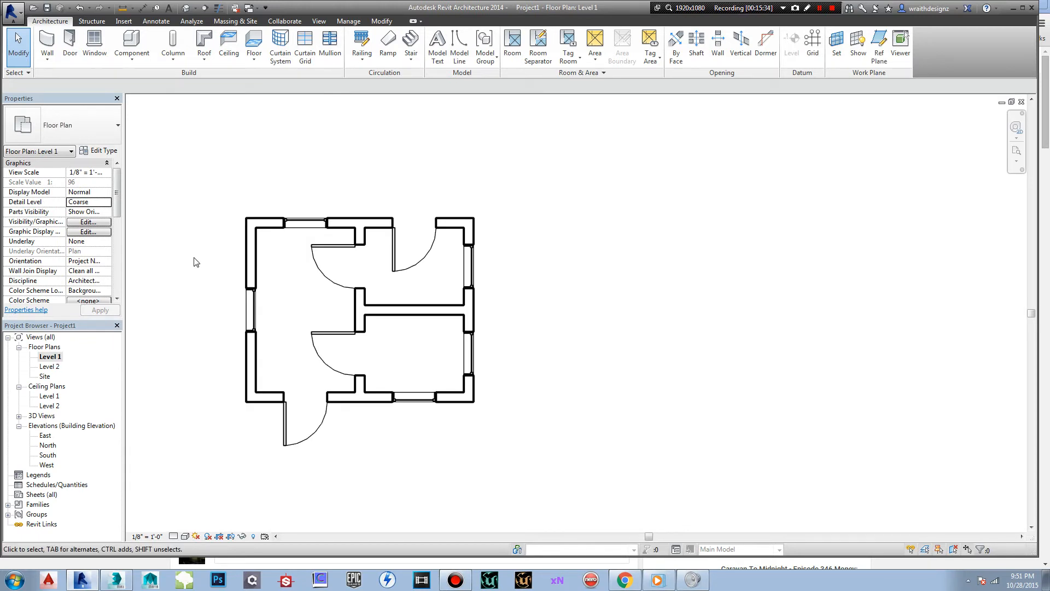
{"action": "left_click", "coordinate": [12, 11]}
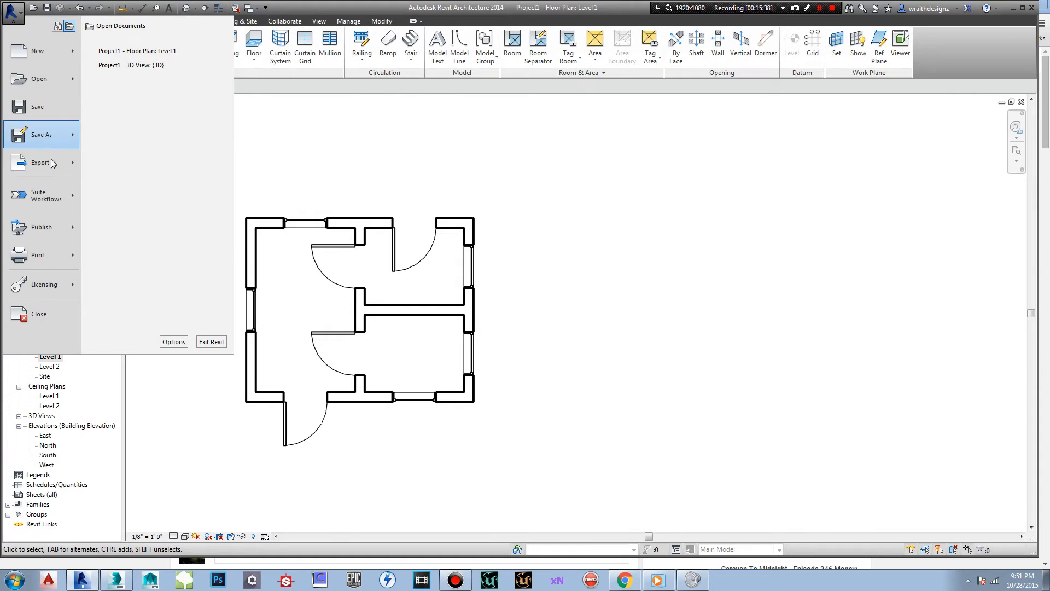
{"action": "mouse_move", "coordinate": [54, 168]}
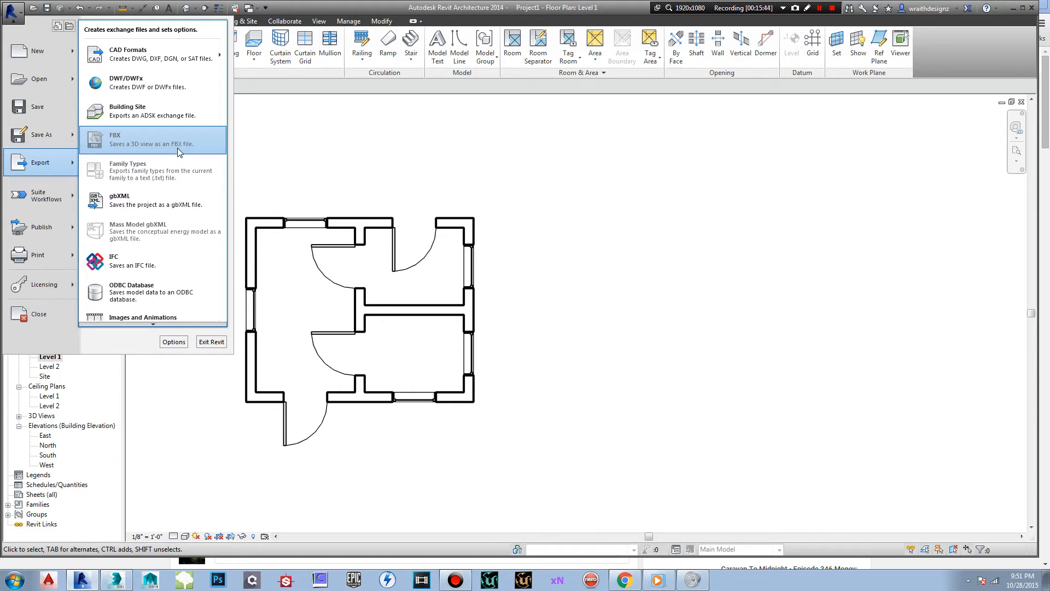
{"action": "left_click", "coordinate": [278, 129]}
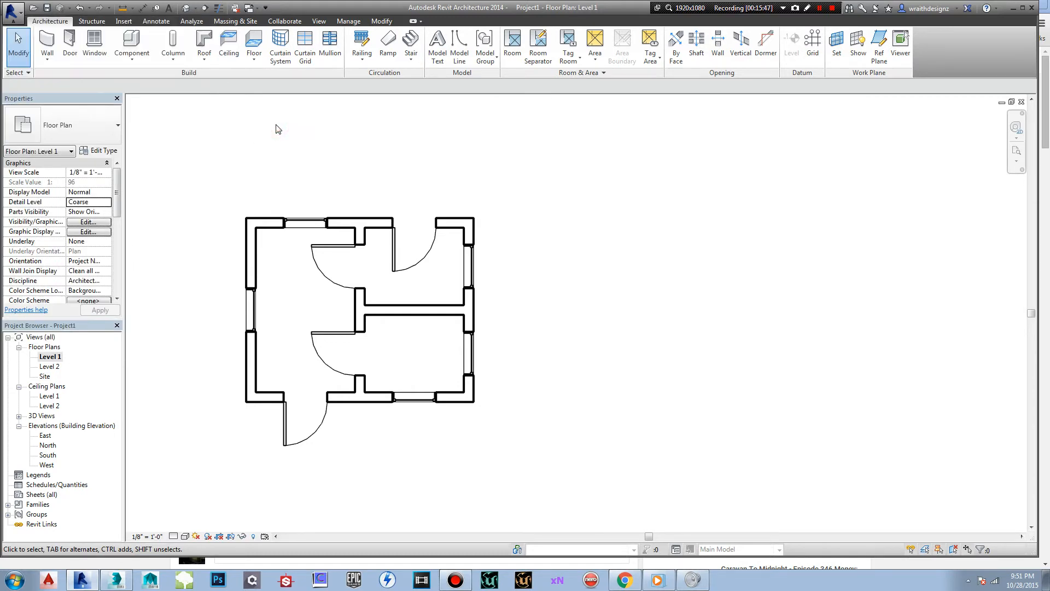
- Return to the 3D view and start an FBX export with the Desktop as the save location
{"action": "left_click", "coordinate": [188, 8]}
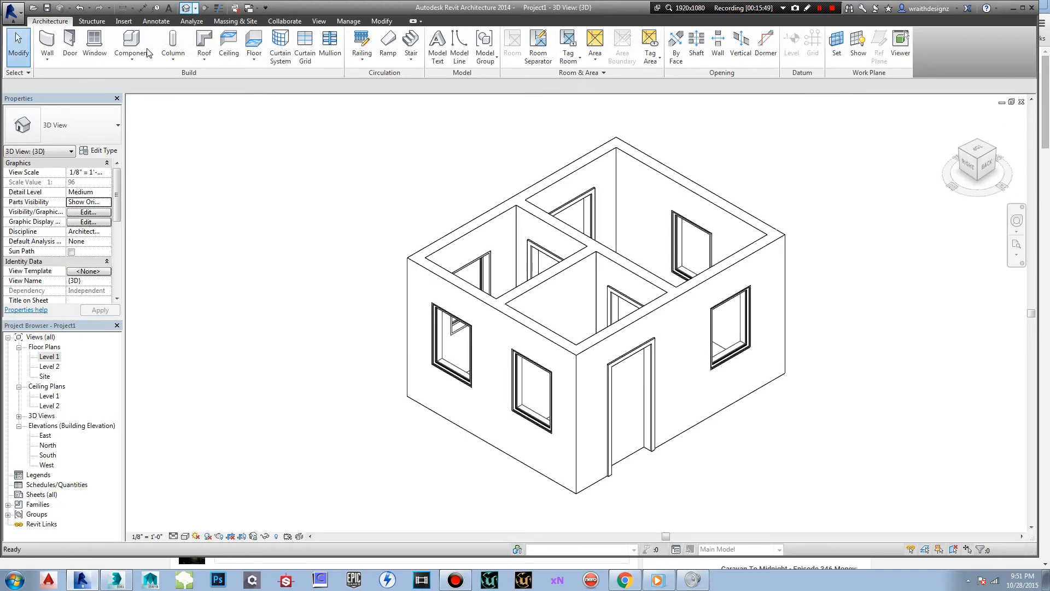
{"action": "left_click", "coordinate": [20, 15]}
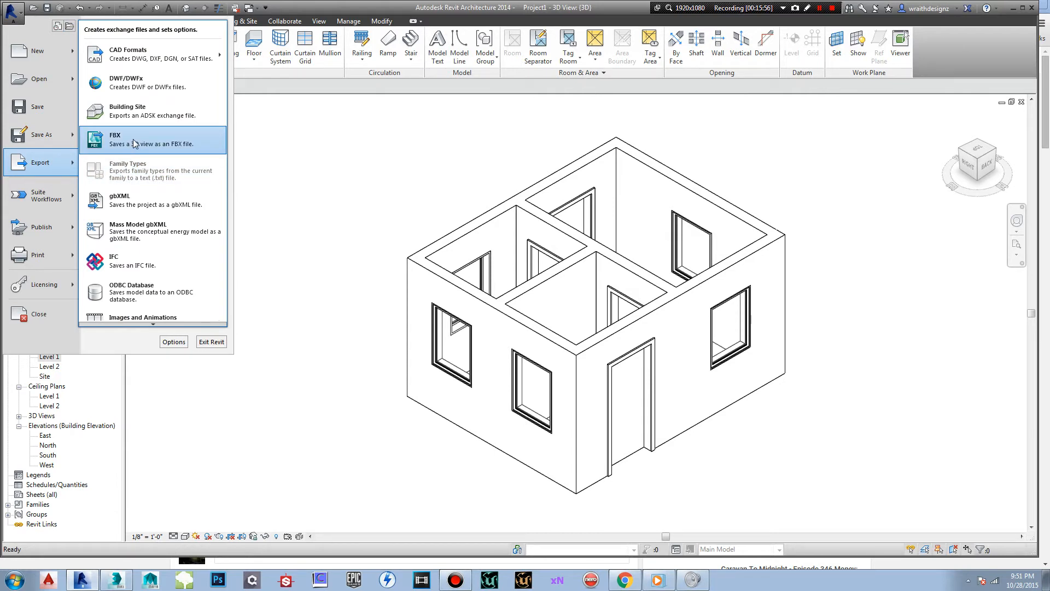
{"action": "left_click", "coordinate": [134, 142]}
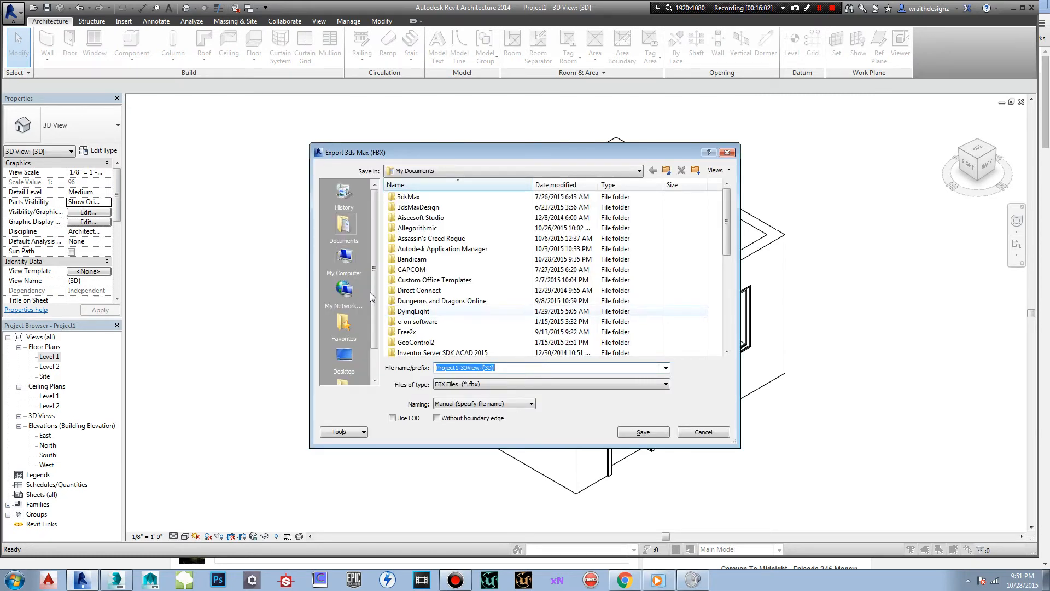
{"action": "left_click", "coordinate": [345, 358]}
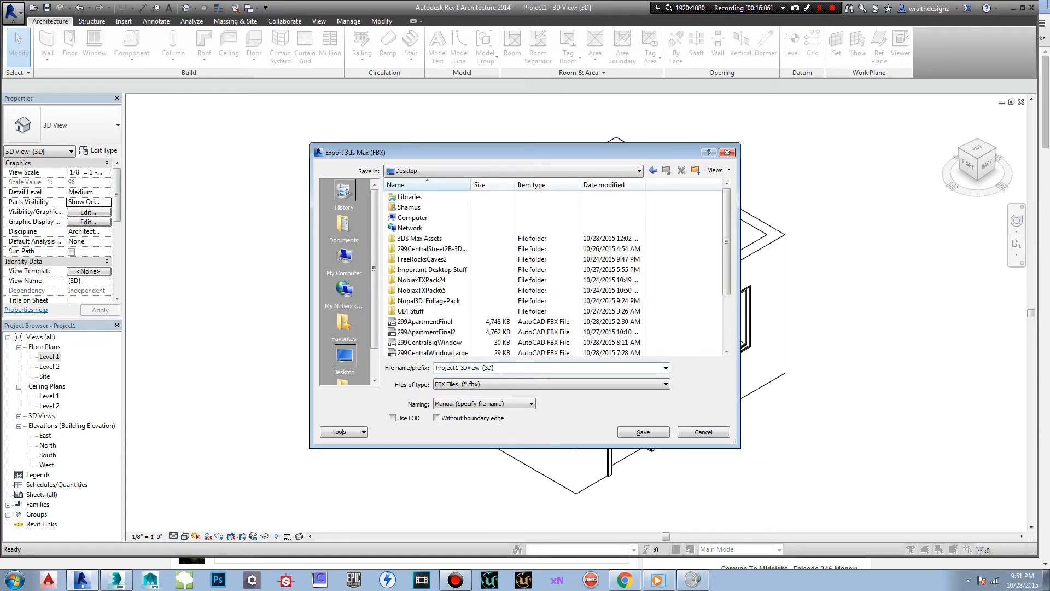
{"action": "scroll", "coordinate": [733, 323], "scroll_direction": "down", "scroll_amount": 3}
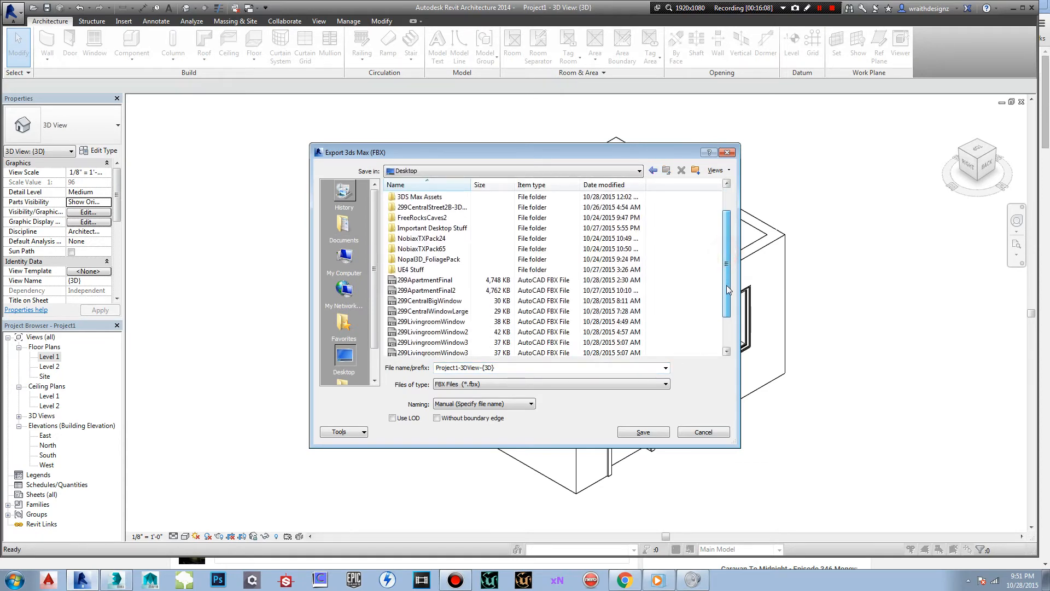
- Name the FBX export CiaInterogationOffice and save it
{"action": "double_click", "coordinate": [503, 367]}
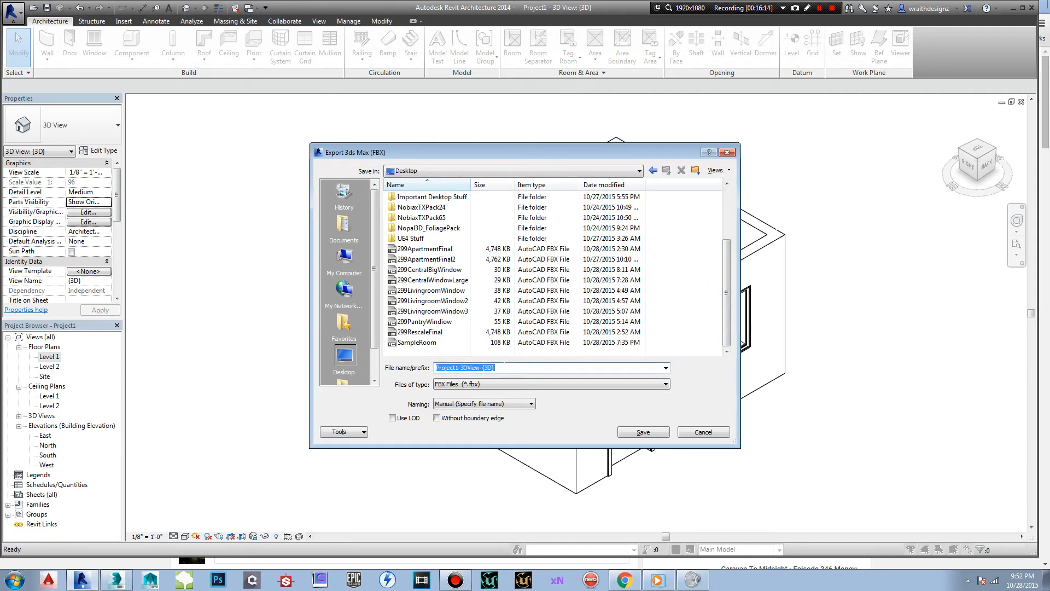
{"action": "type", "text": "Cia"}
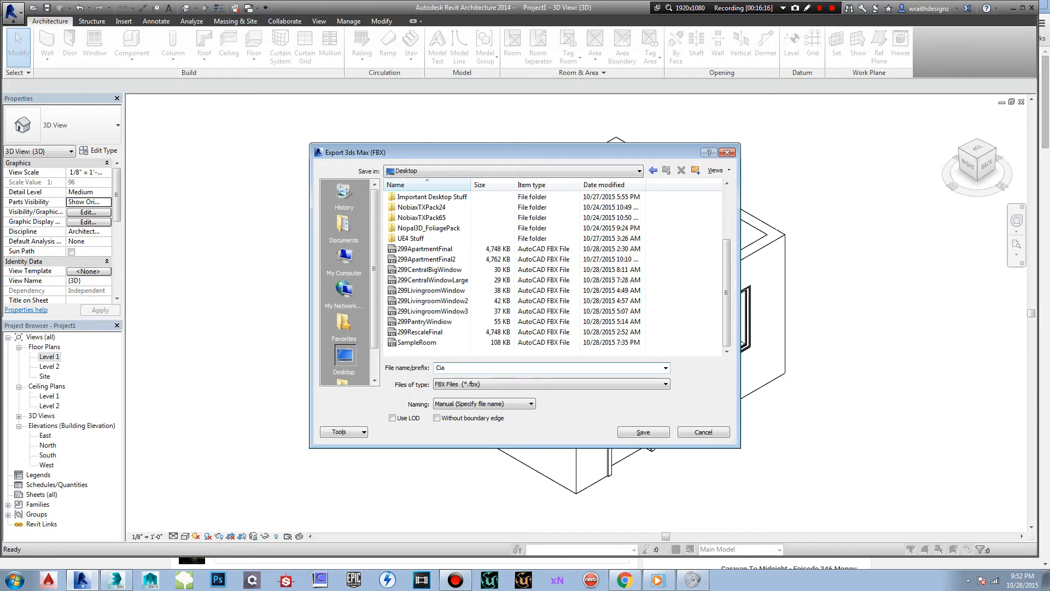
{"action": "type", "text": "Interogal"}
{"action": "type", "text": "ionOffice"}
{"action": "left_click", "coordinate": [444, 368]}
{"action": "left_click", "coordinate": [644, 431]}
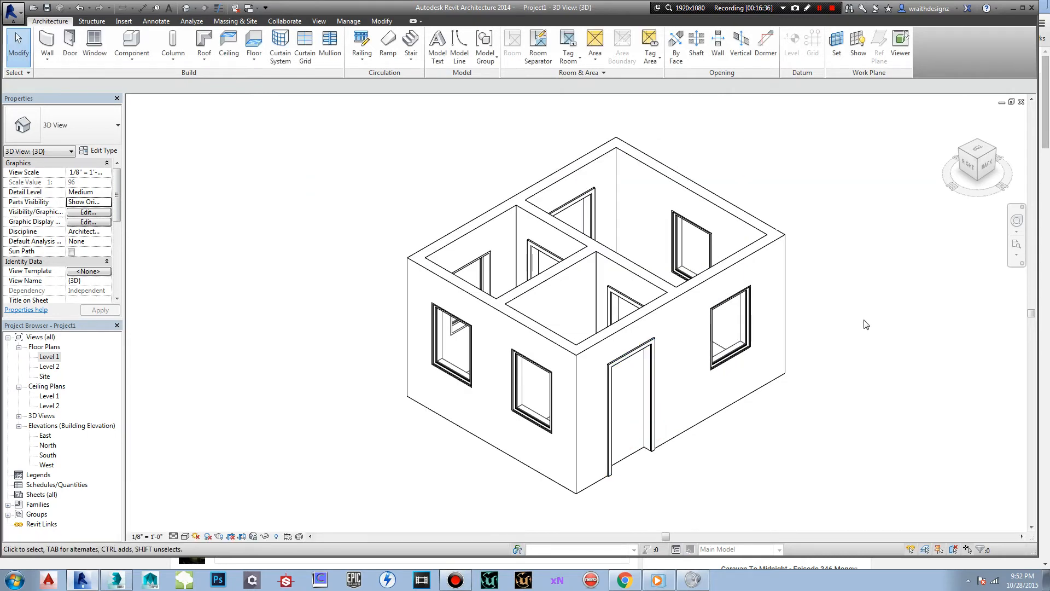
- Rotate the 3D view to look at the building from its back-left corner
{"action": "left_click", "coordinate": [986, 165]}
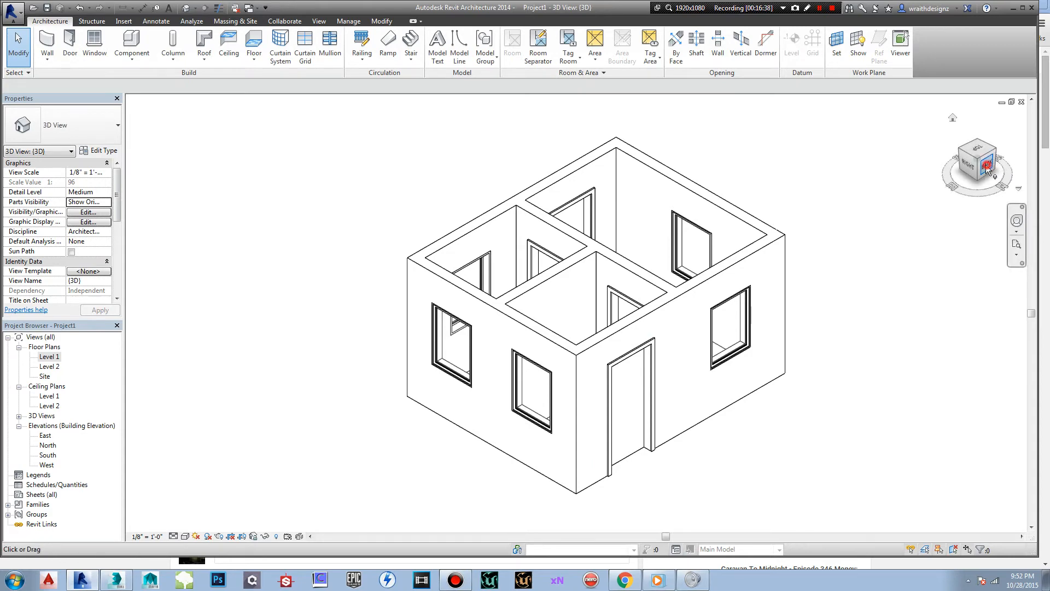
{"action": "left_click_drag", "start_coordinate": [986, 165], "coordinate": [955, 158]}
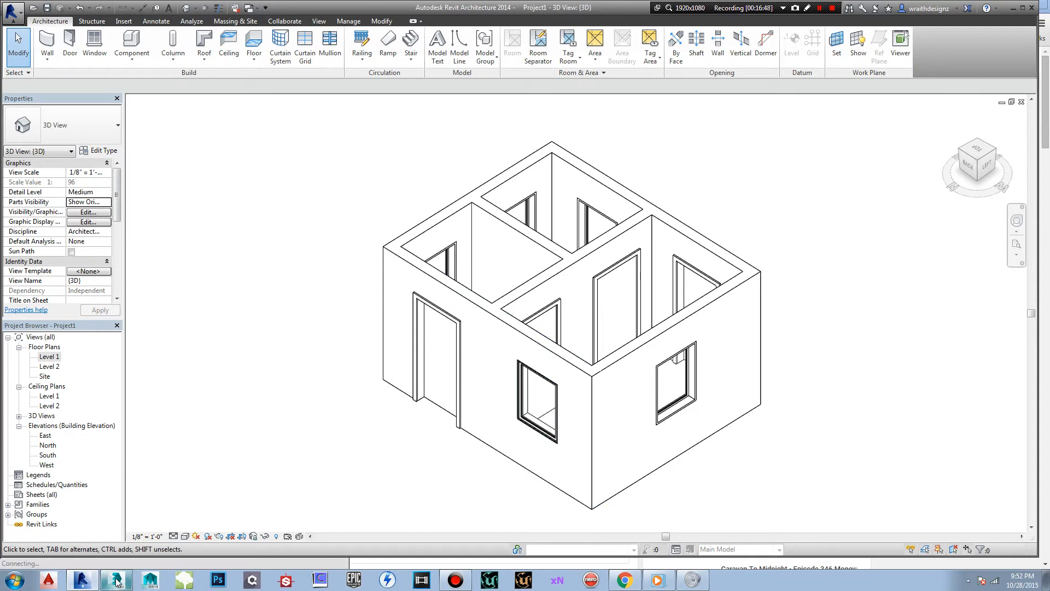
- Switch to 3ds Max and view the single-hung window model from the front and at an angle in the perspective view
{"action": "mouse_move", "coordinate": [117, 581]}
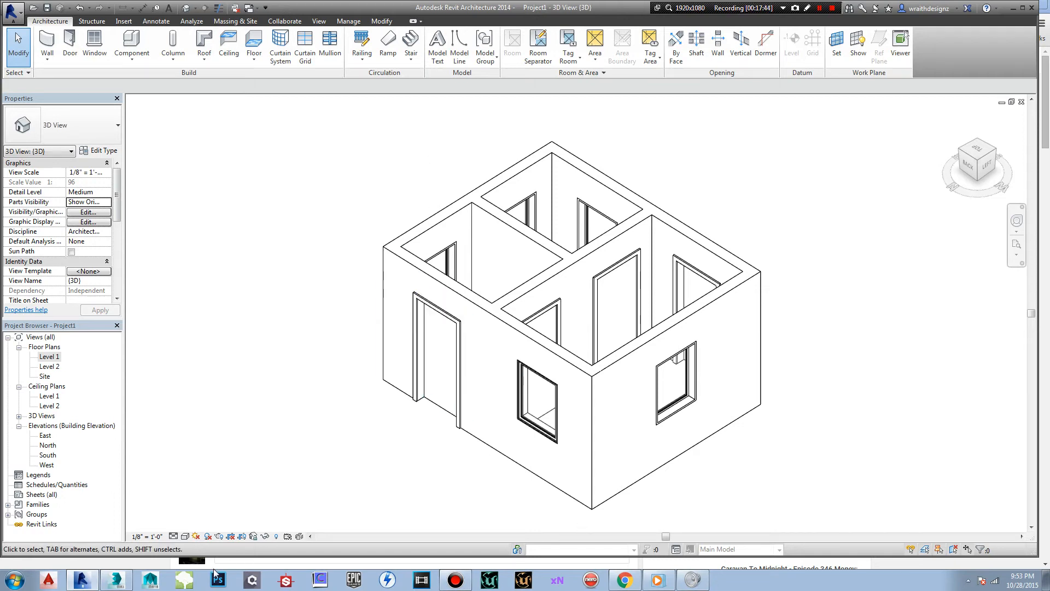
{"action": "left_click", "coordinate": [117, 582]}
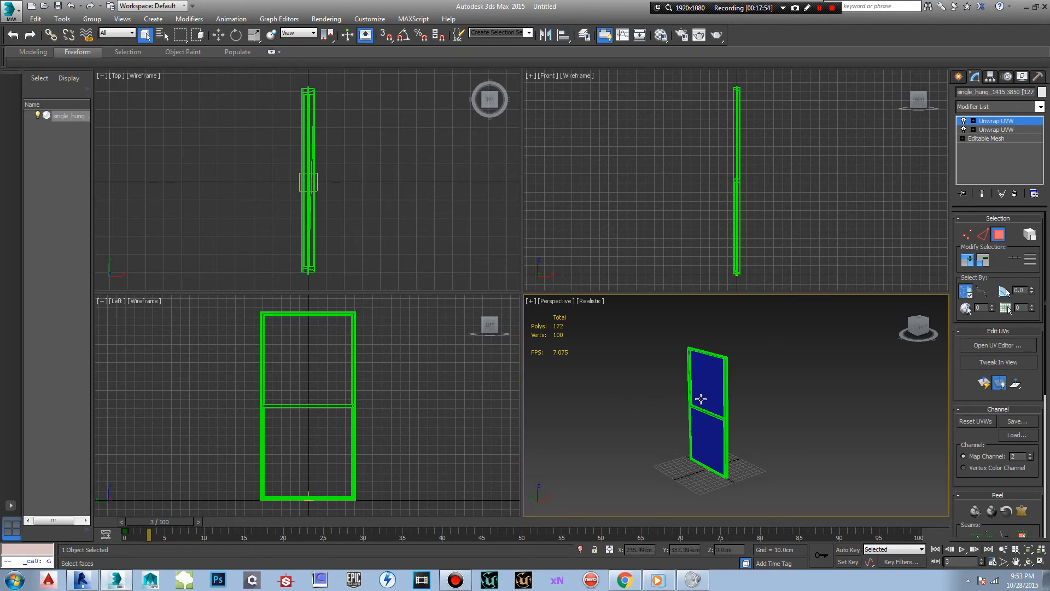
{"action": "left_click", "coordinate": [922, 328]}
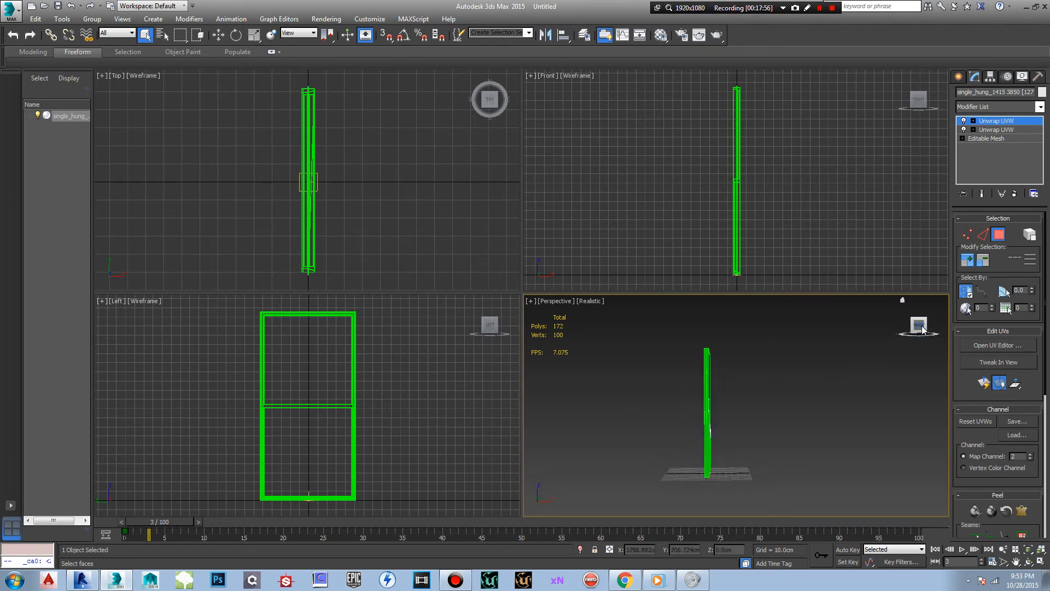
{"action": "mouse_move", "coordinate": [919, 327]}
{"action": "left_mouse_down"}
{"action": "mouse_move", "coordinate": [909, 331]}
{"action": "mouse_move", "coordinate": [930, 345]}
{"action": "mouse_move", "coordinate": [895, 318]}
{"action": "mouse_move", "coordinate": [927, 330]}
{"action": "mouse_move", "coordinate": [898, 329]}
{"action": "left_mouse_up"}
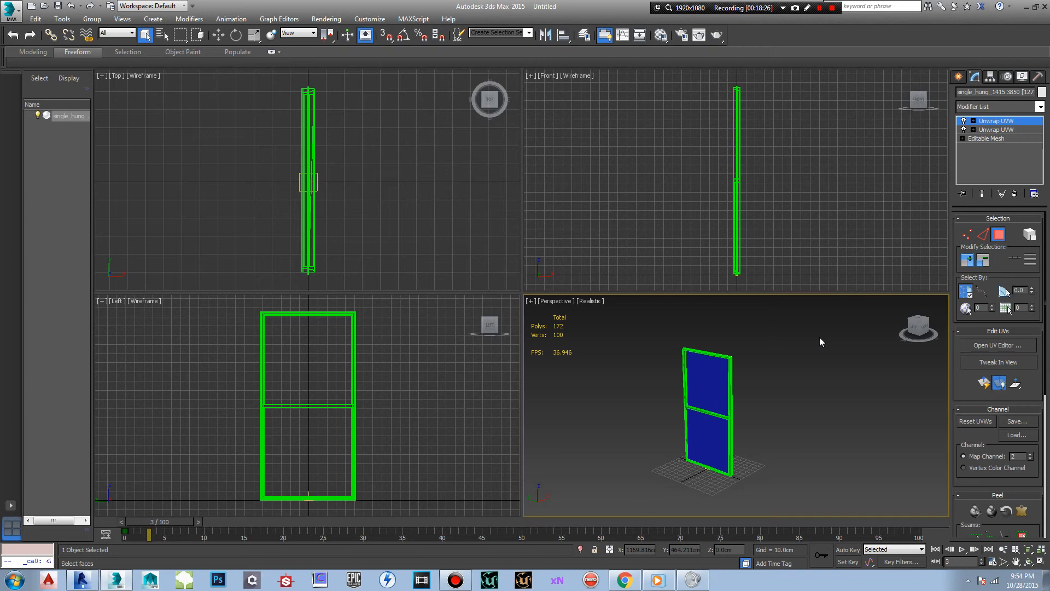
- Check the scene's display units and system unit scale in the units setup, accepting both with centimeters
{"action": "left_click", "coordinate": [370, 19]}
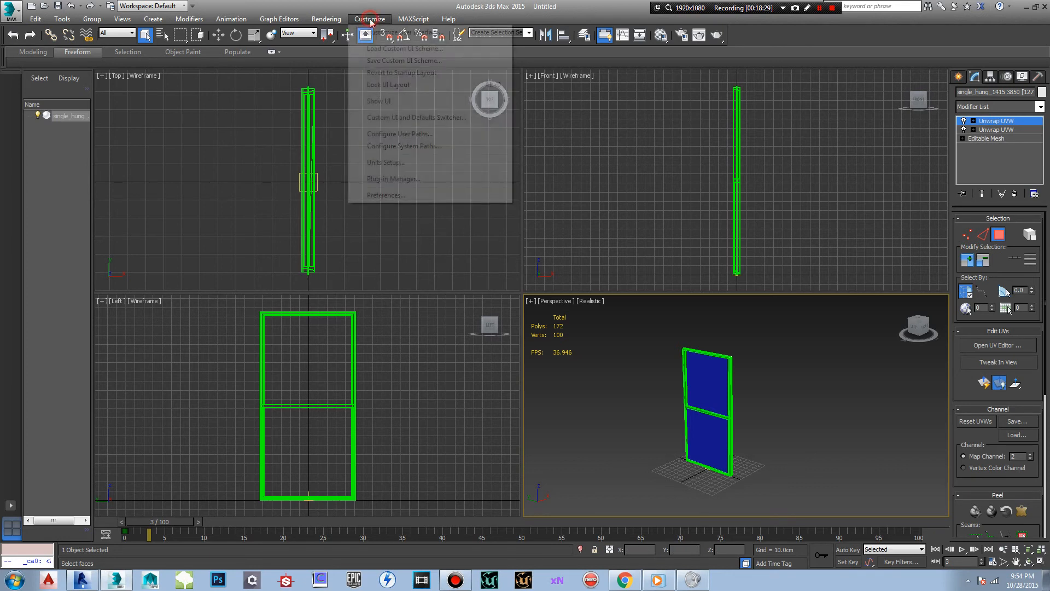
{"action": "left_click", "coordinate": [386, 163]}
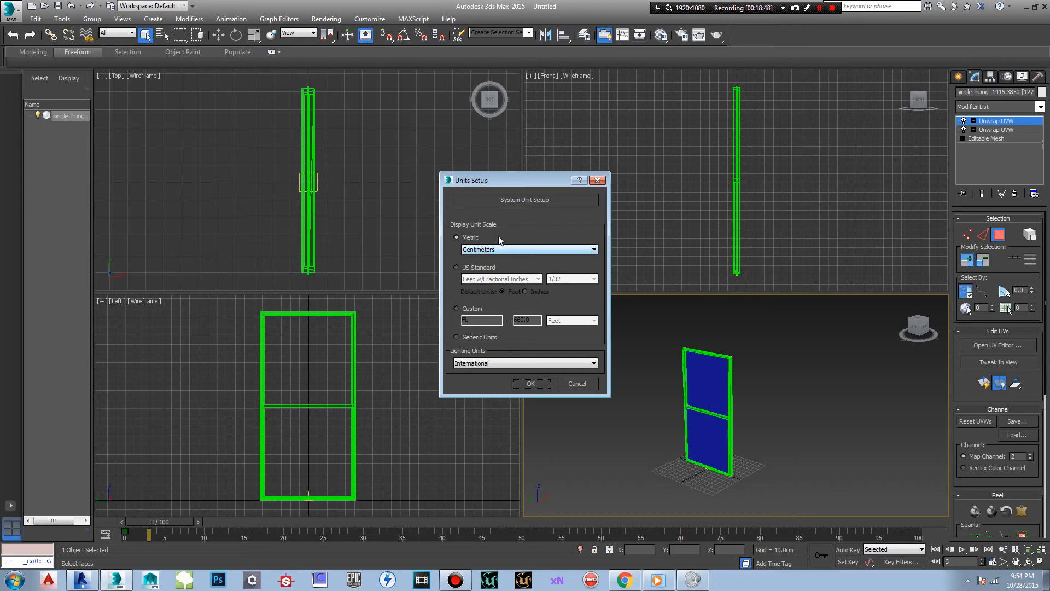
{"action": "left_click", "coordinate": [518, 200]}
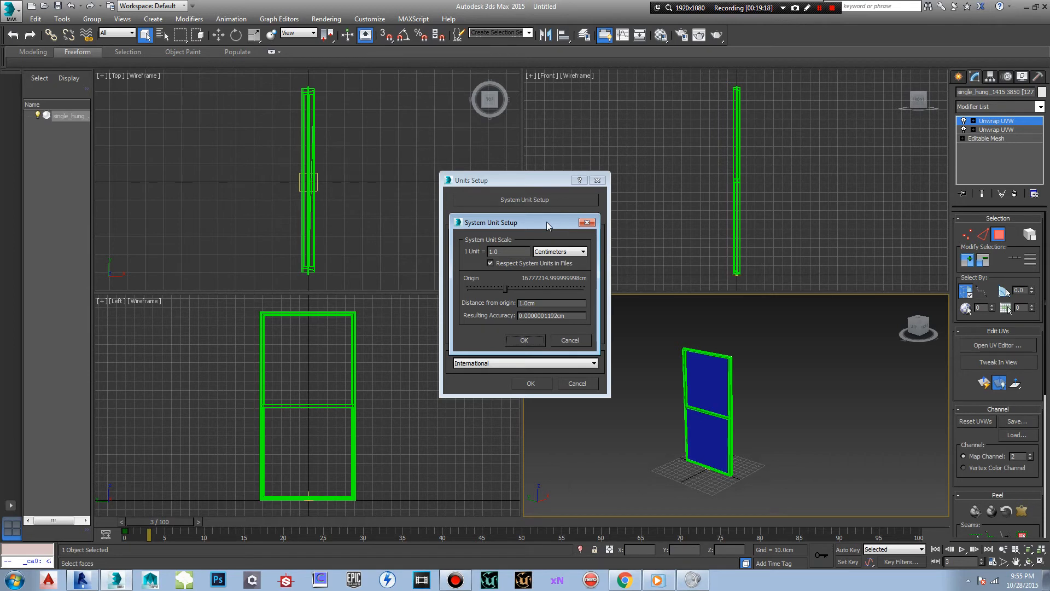
{"action": "left_click", "coordinate": [523, 340]}
{"action": "left_click", "coordinate": [530, 382]}
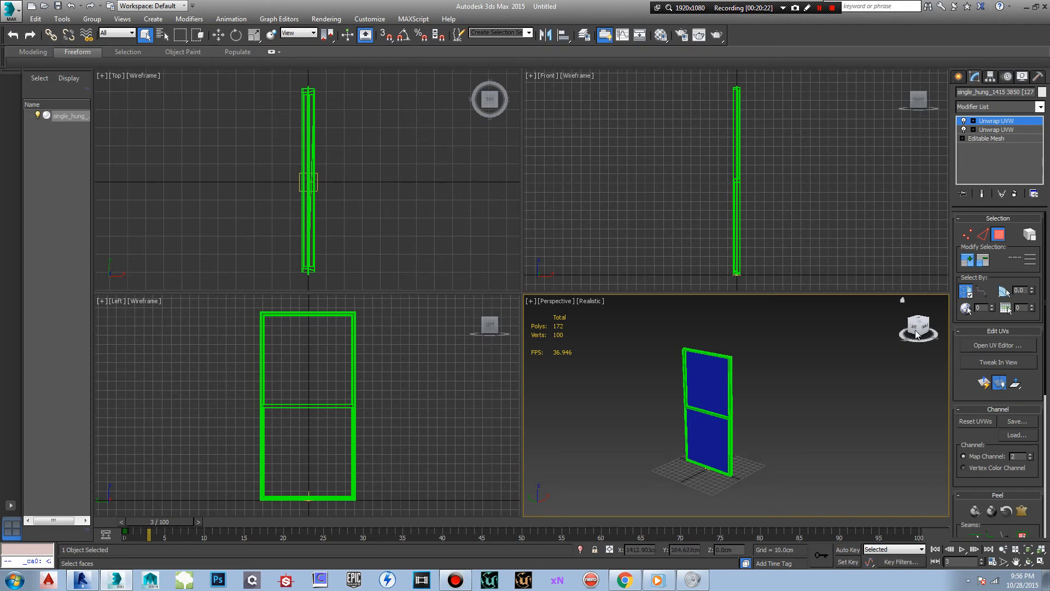
- Orbit the perspective view around the window model to inspect its frame and glass panes from several sides
{"action": "left_click_drag", "start_coordinate": [916, 331], "coordinate": [890, 333]}
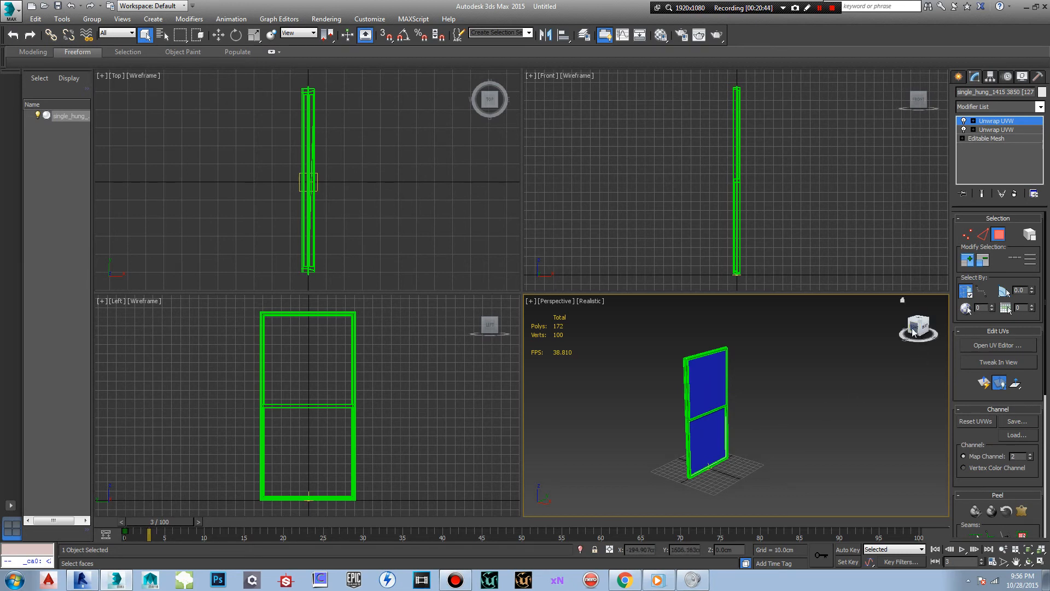
{"action": "left_click_drag", "start_coordinate": [918, 327], "coordinate": [853, 322]}
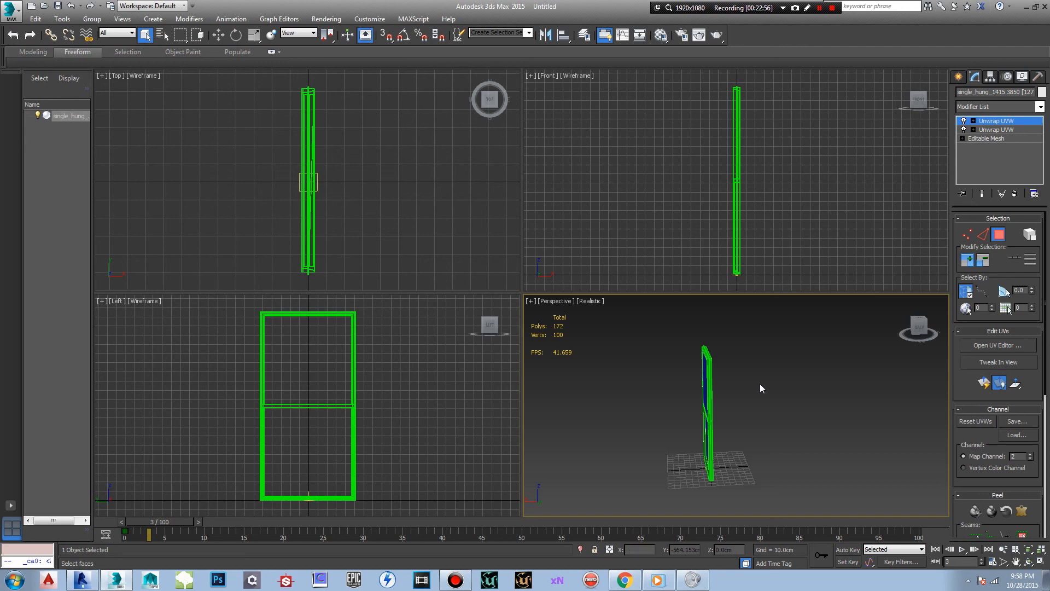
{"action": "left_click_drag", "start_coordinate": [923, 327], "coordinate": [879, 337]}
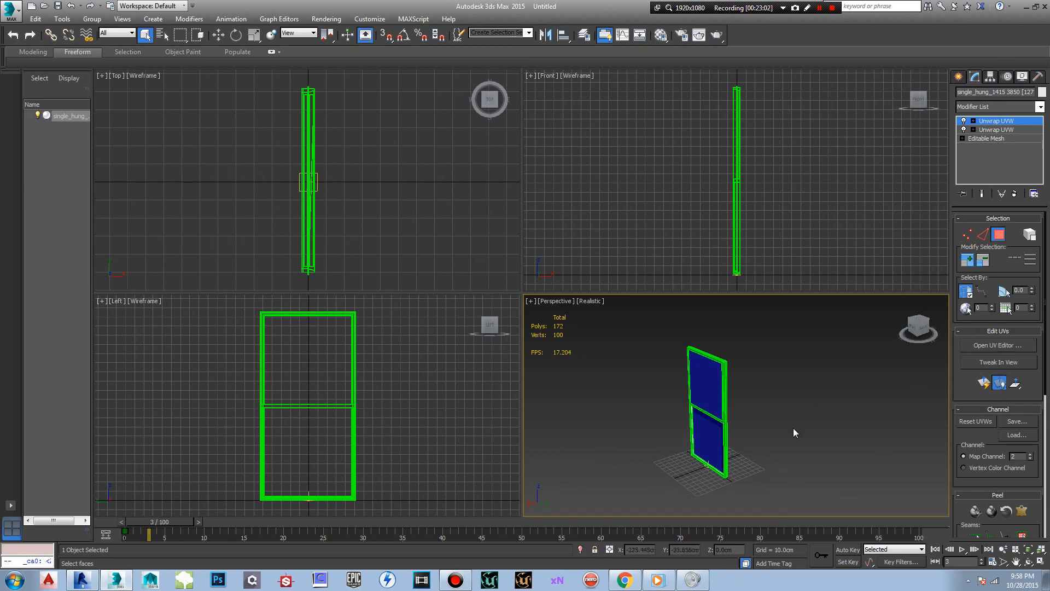